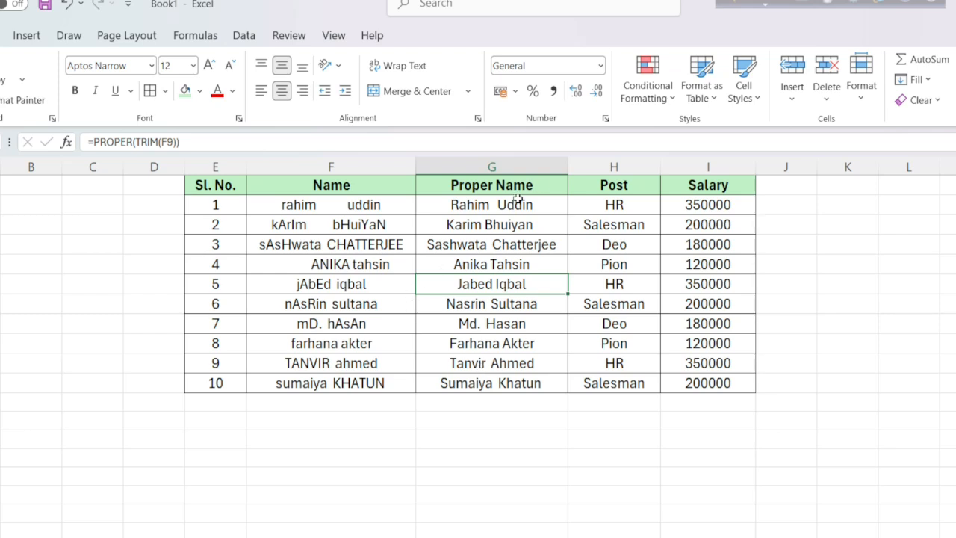
# - Clear all the existing formulas from the Proper Name column, cells G5 to G14
pyautogui.moveTo(522, 203); pyautogui.dragTo(541, 381)
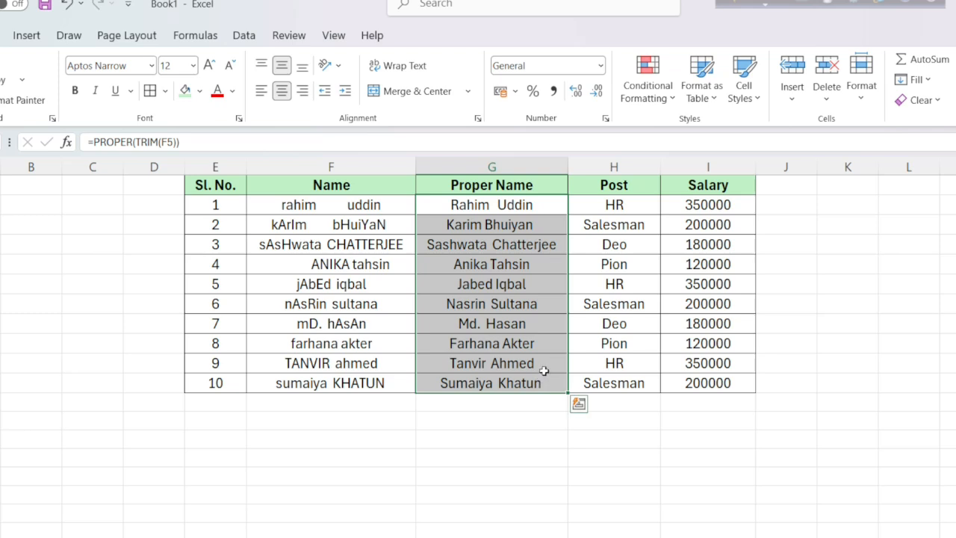
pyautogui.press('Delete')
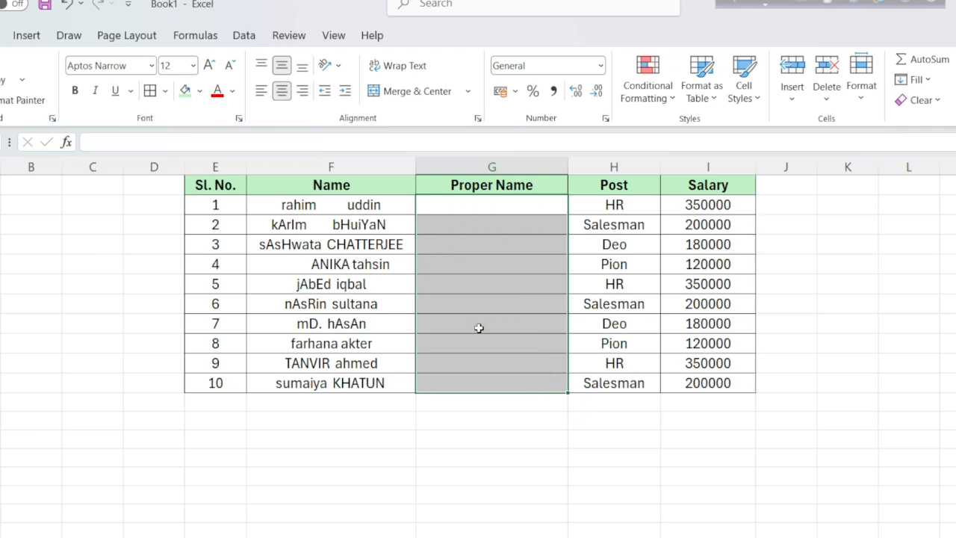
pyautogui.click(337, 221)
pyautogui.click(348, 204)
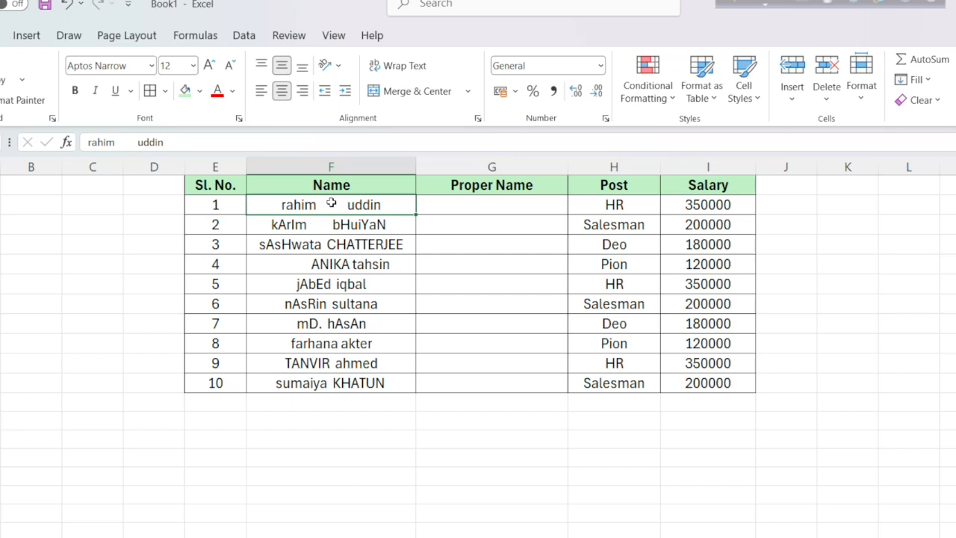
# - Enter the formula =TRIM(F5) in G5, the first cell of the Proper Name column
pyautogui.click(496, 208)
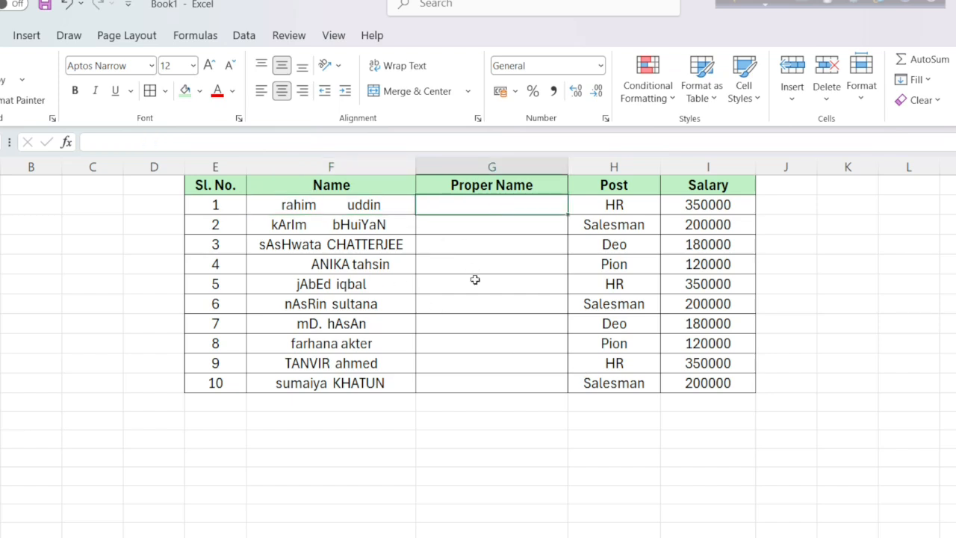
pyautogui.write('=')
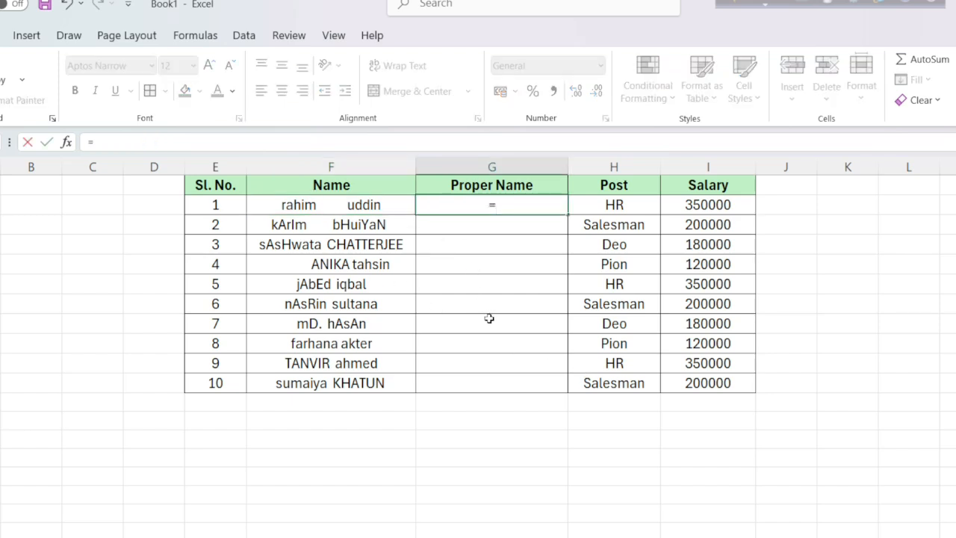
pyautogui.write('Trim')
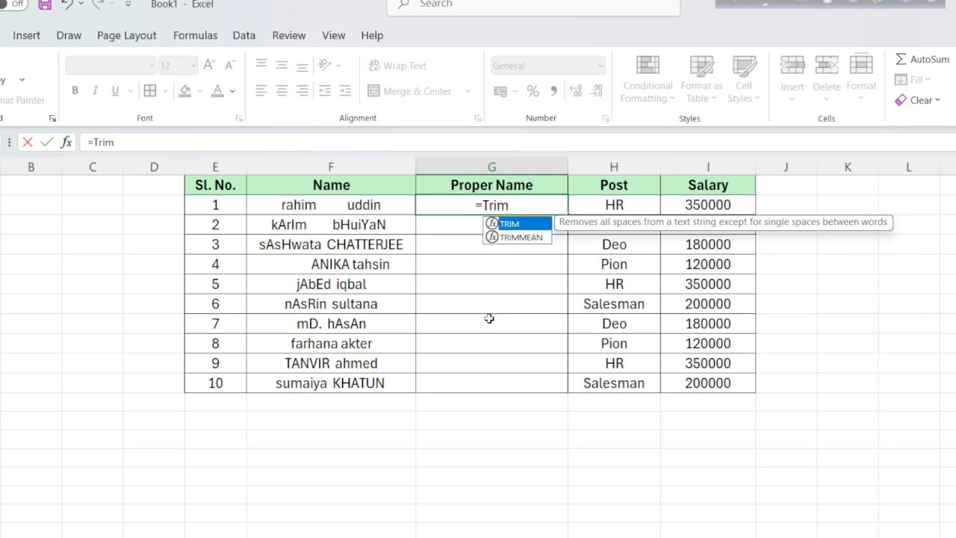
pyautogui.write('(')
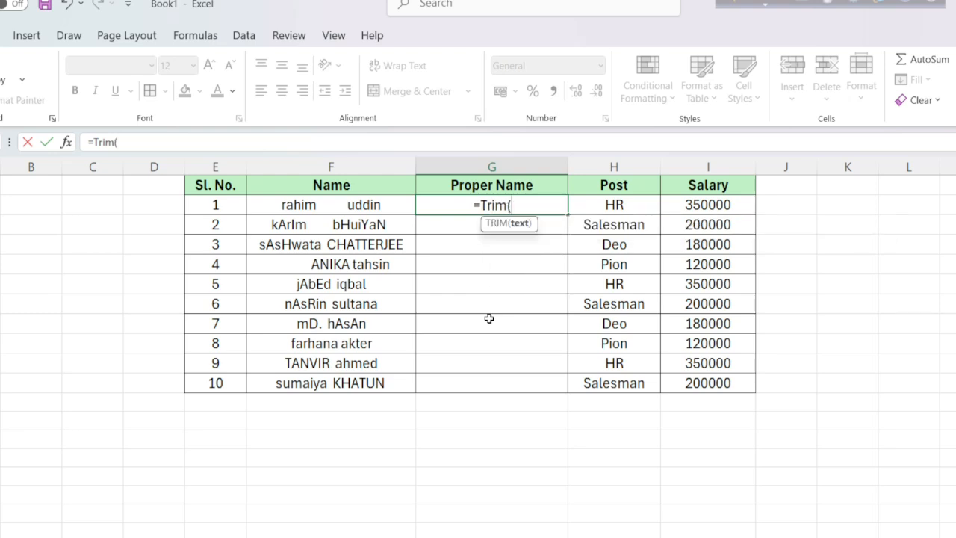
pyautogui.click(334, 207)
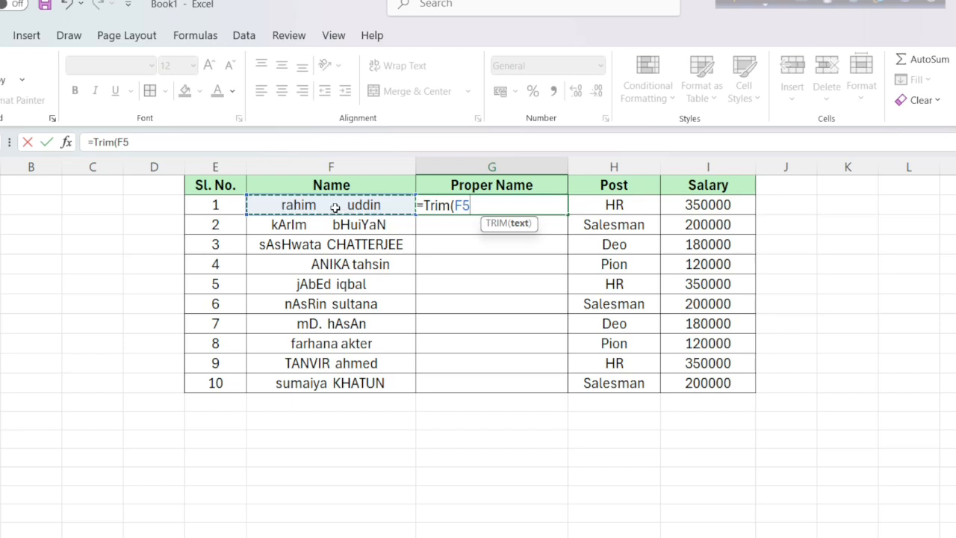
pyautogui.write(')')
pyautogui.press('Return')
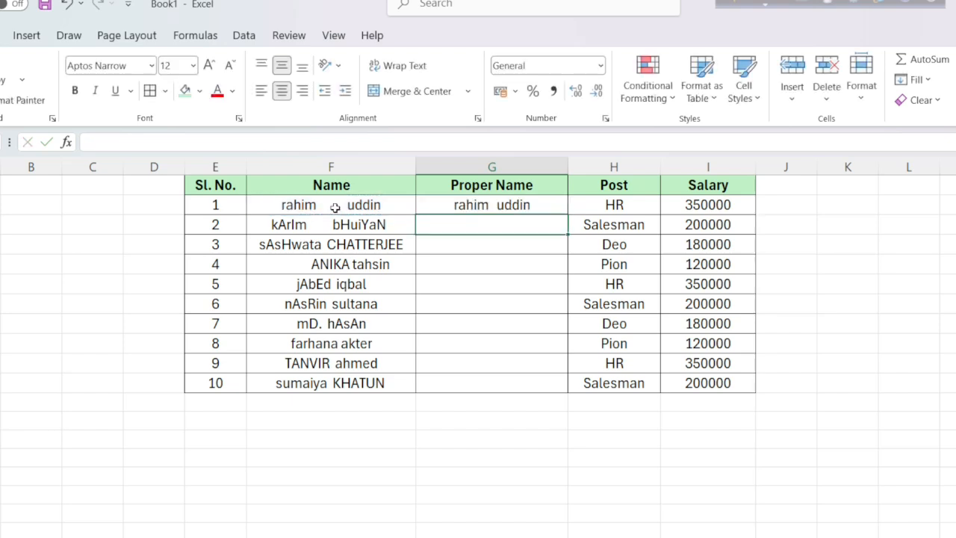
pyautogui.click(508, 205)
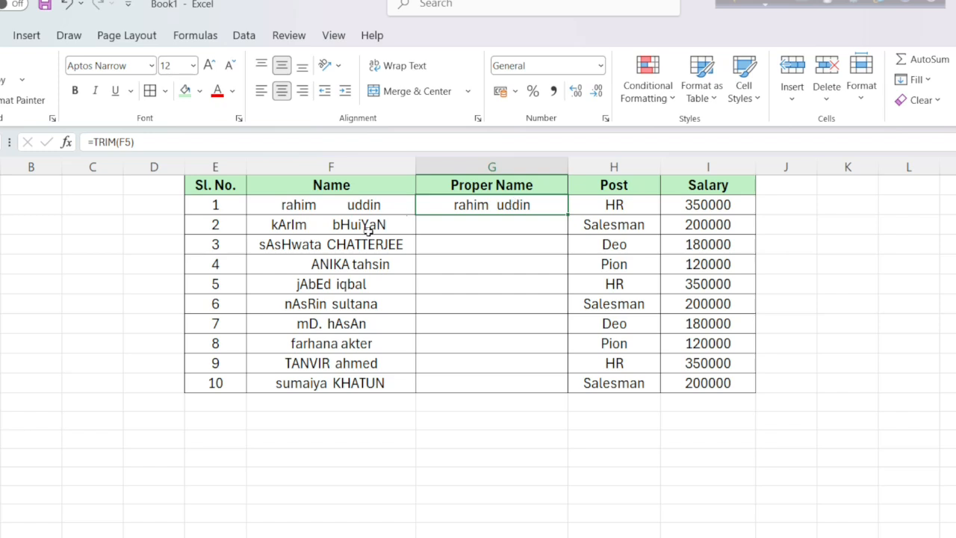
pyautogui.click(318, 208)
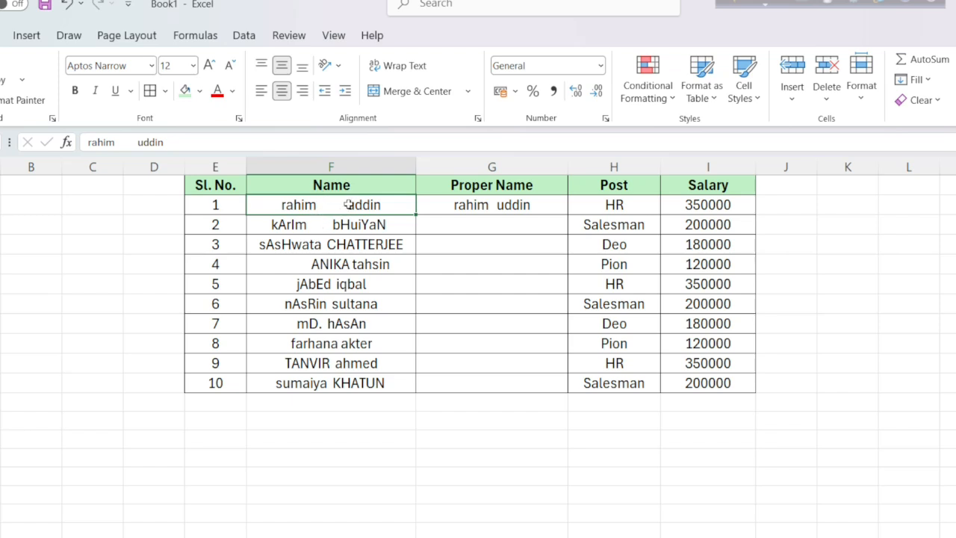
pyautogui.click(304, 239)
pyautogui.click(354, 203)
pyautogui.click(360, 241)
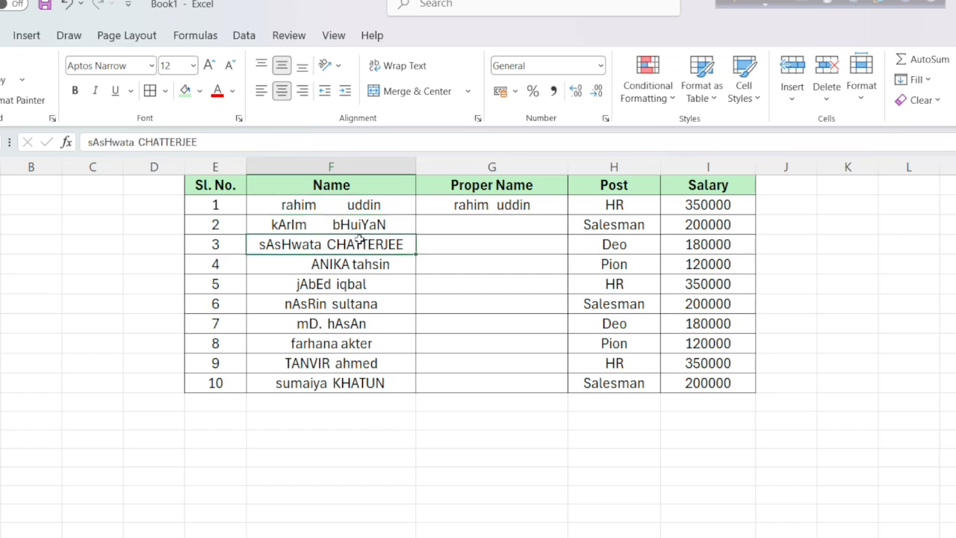
# - Enter the formula =TRIM(F6) in G6 of the Proper Name column
pyautogui.click(486, 228)
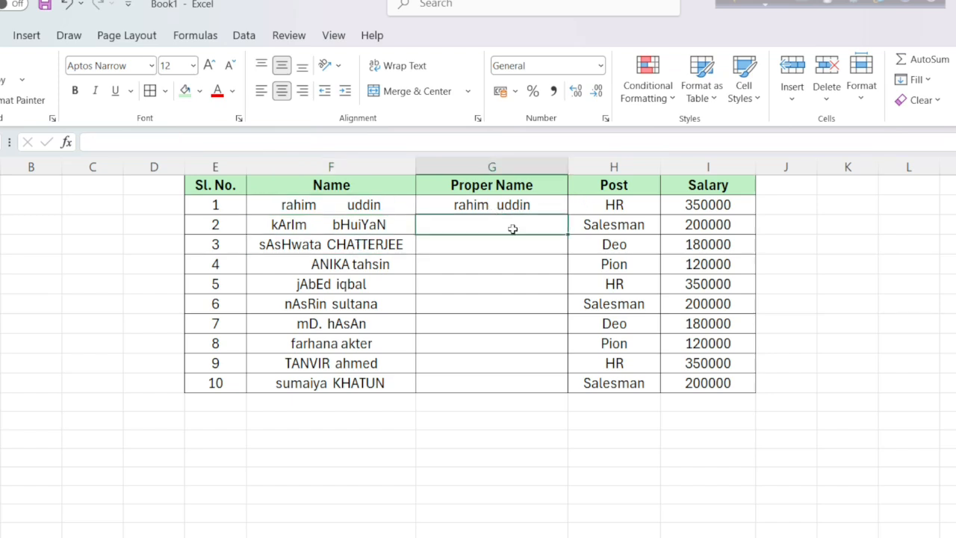
pyautogui.write('=')
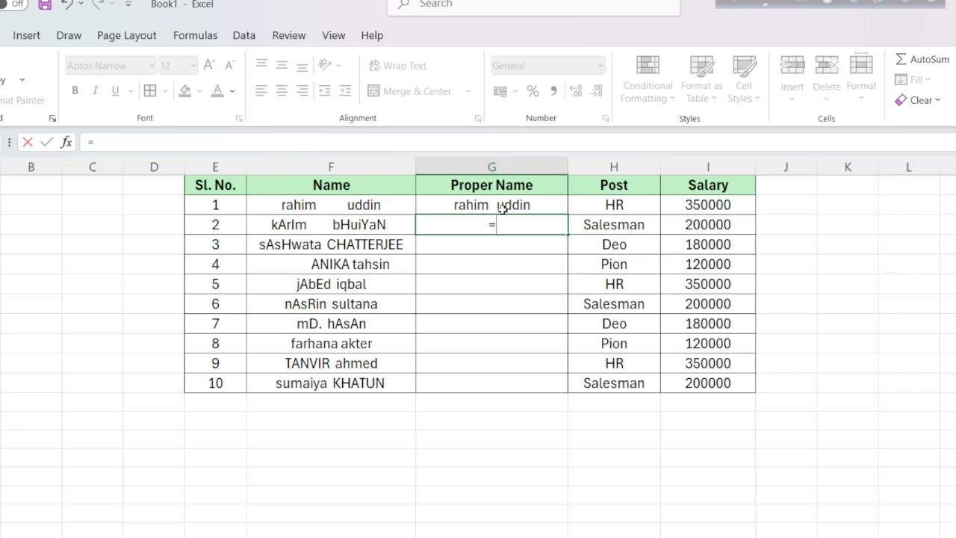
pyautogui.write('Trim')
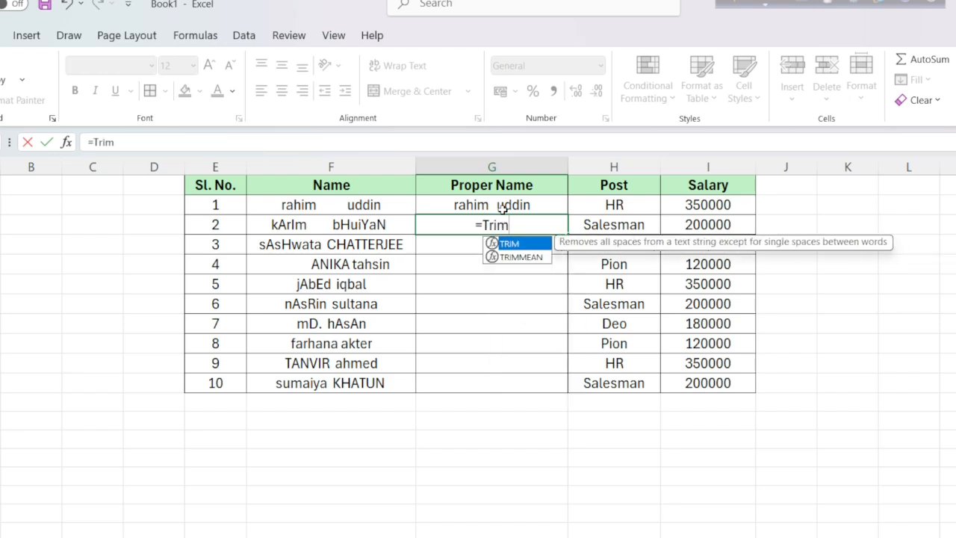
pyautogui.write('(')
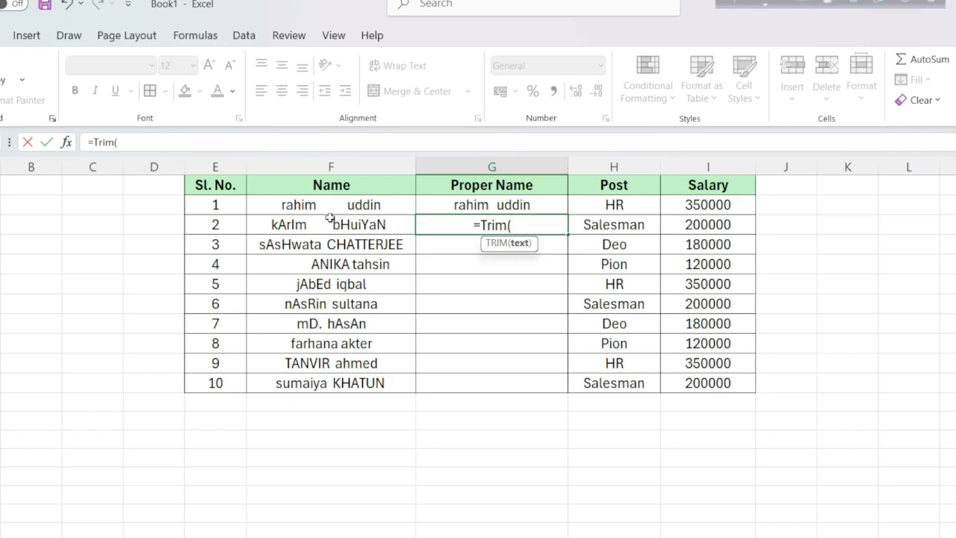
pyautogui.click(355, 224)
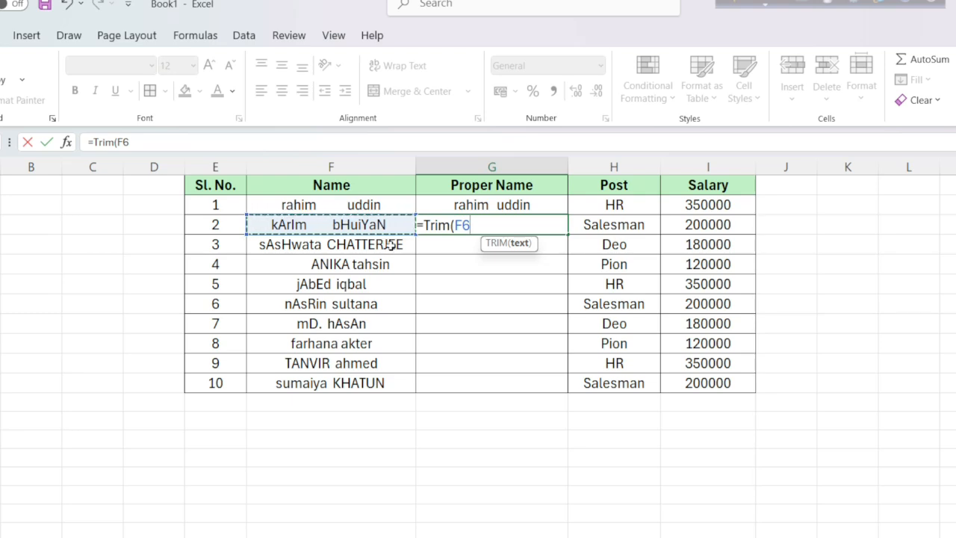
pyautogui.write(')')
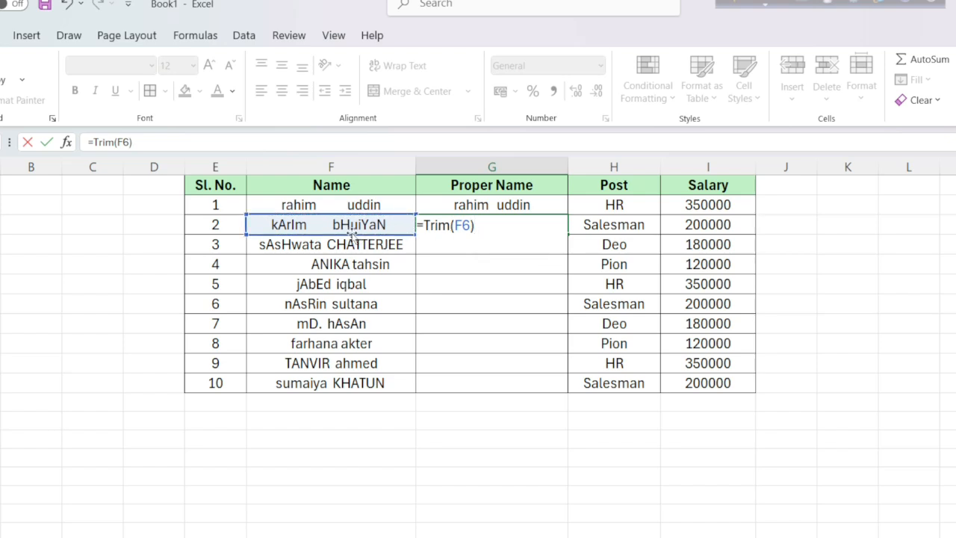
pyautogui.press('Return')
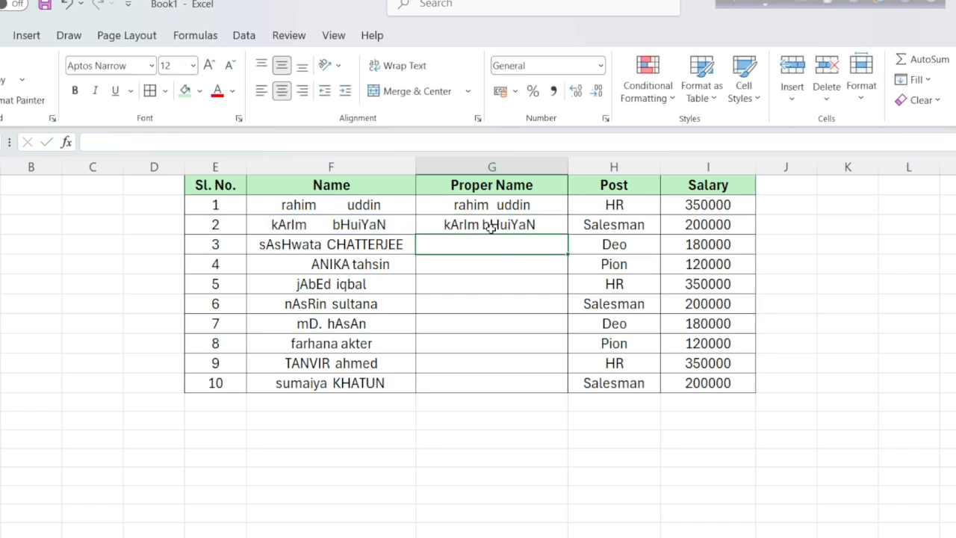
# - Add extra spaces between the first and last name in F6 and in front of the name
pyautogui.click(327, 228)
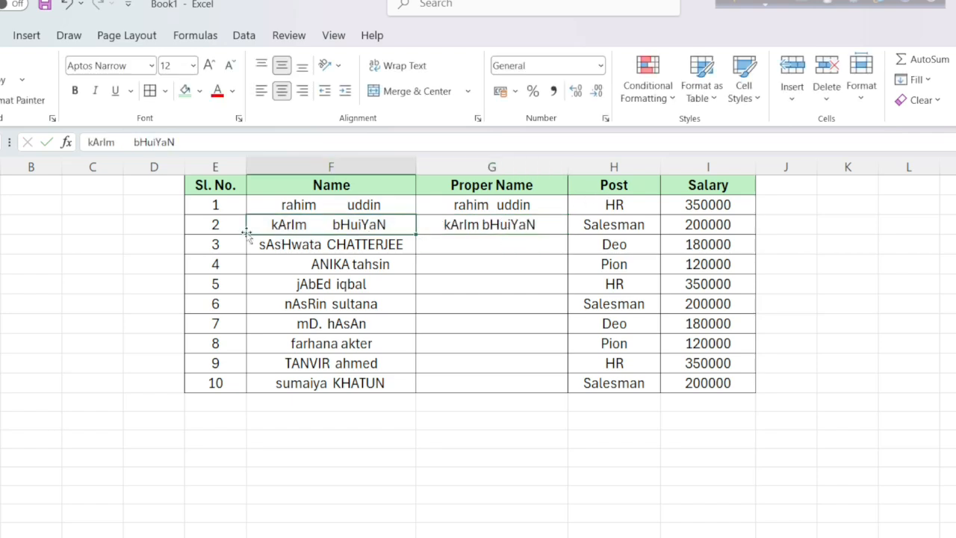
pyautogui.click(127, 142)
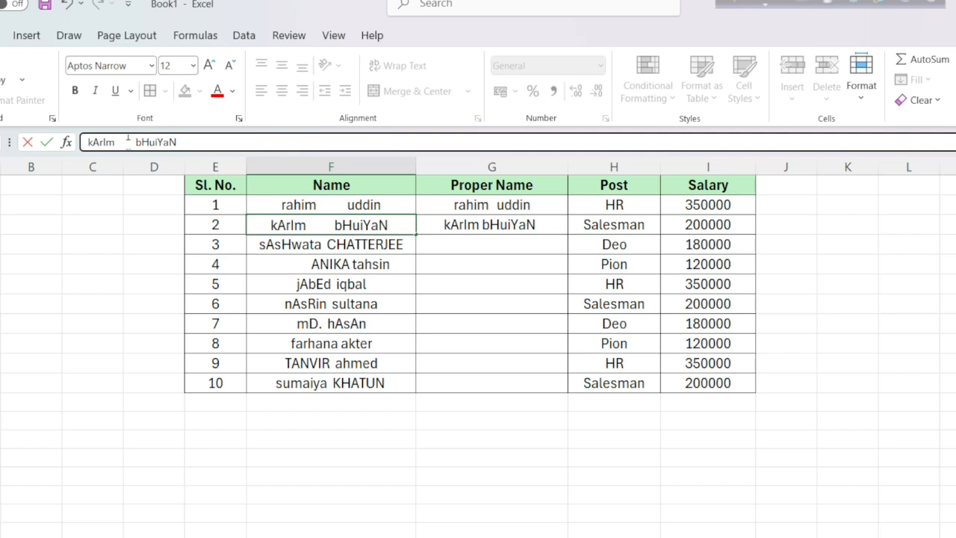
pyautogui.press('Return')
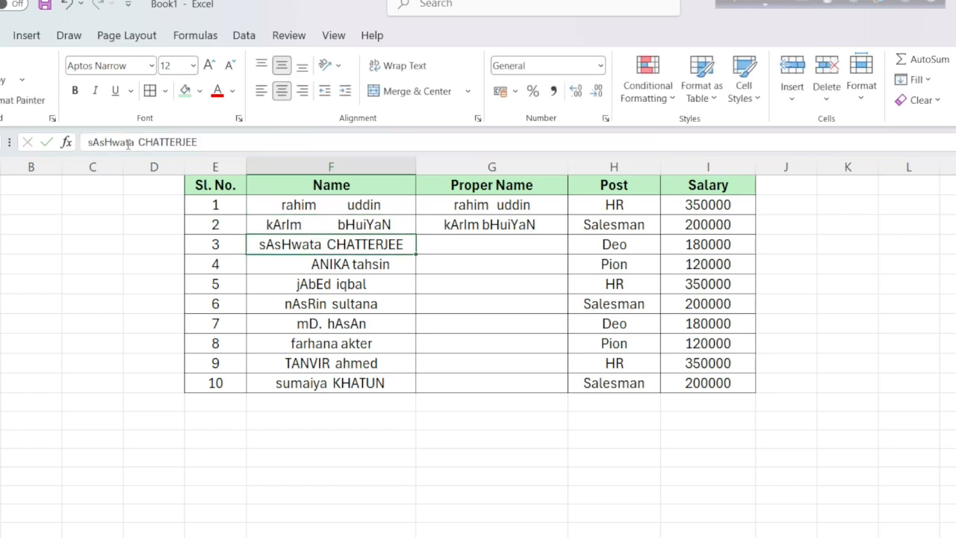
pyautogui.click(492, 225)
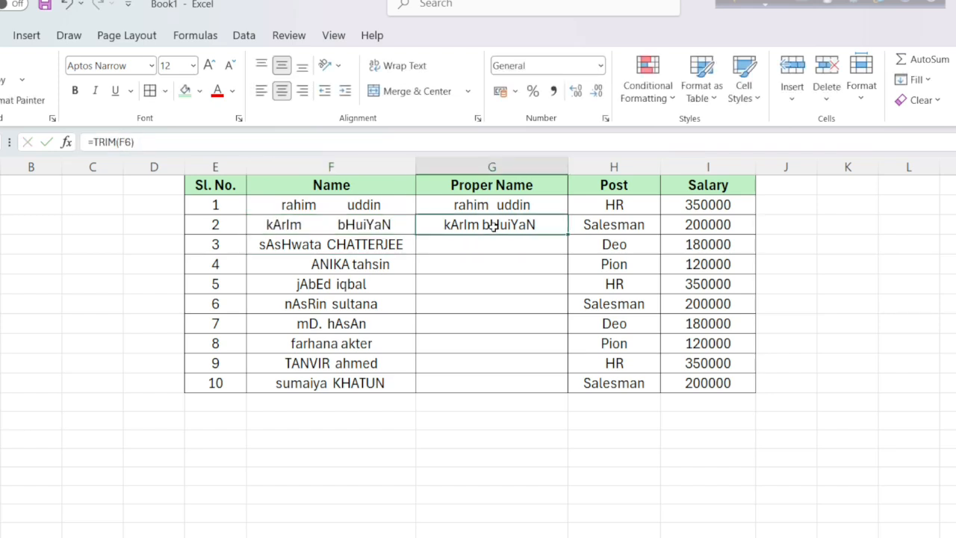
pyautogui.click(282, 229)
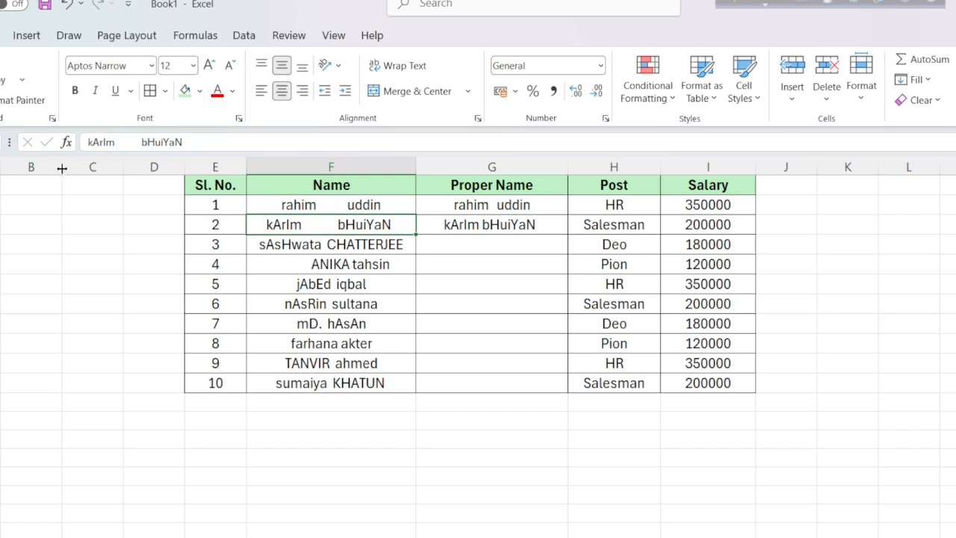
pyautogui.click(82, 142)
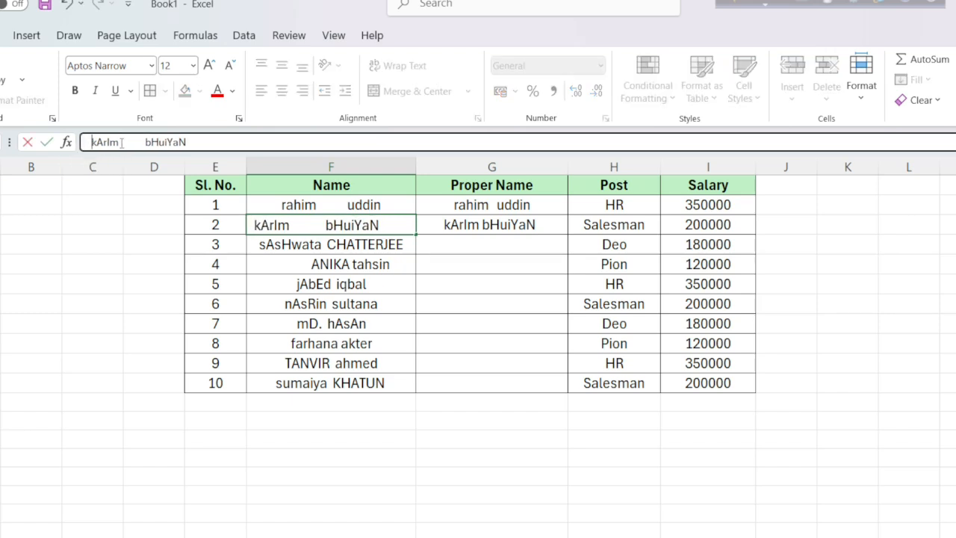
pyautogui.press('Return')
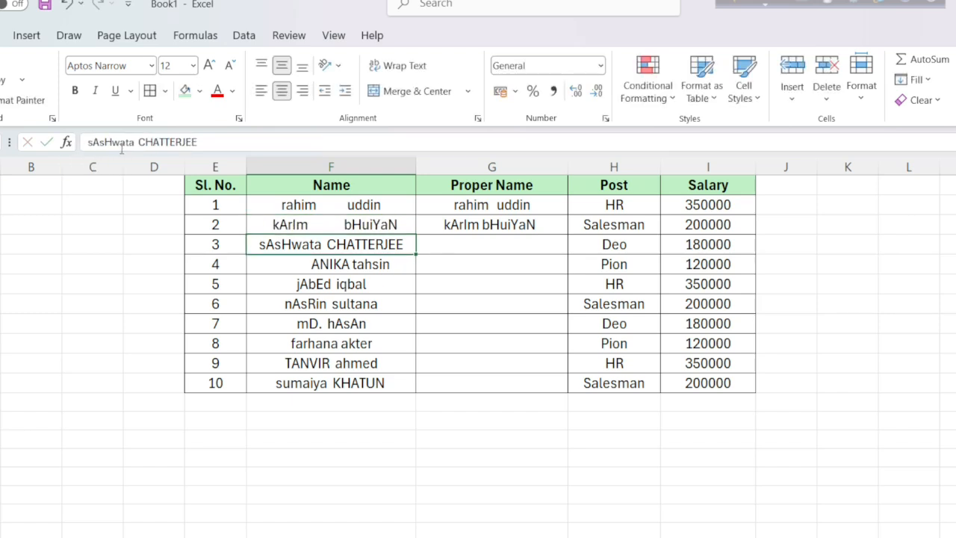
# - Fill the TRIM formula from G6 down the Proper Name column to G14
pyautogui.click(514, 225)
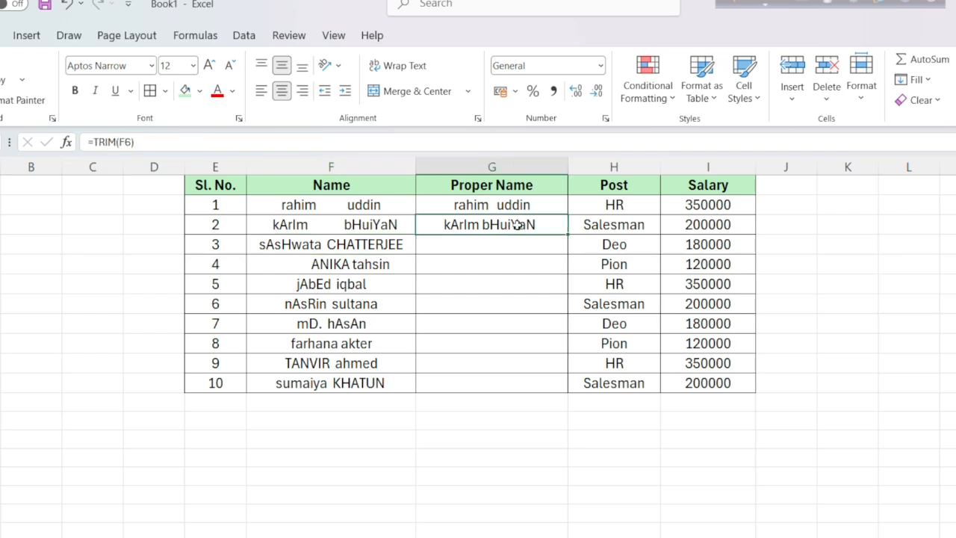
pyautogui.doubleClick(568, 233)
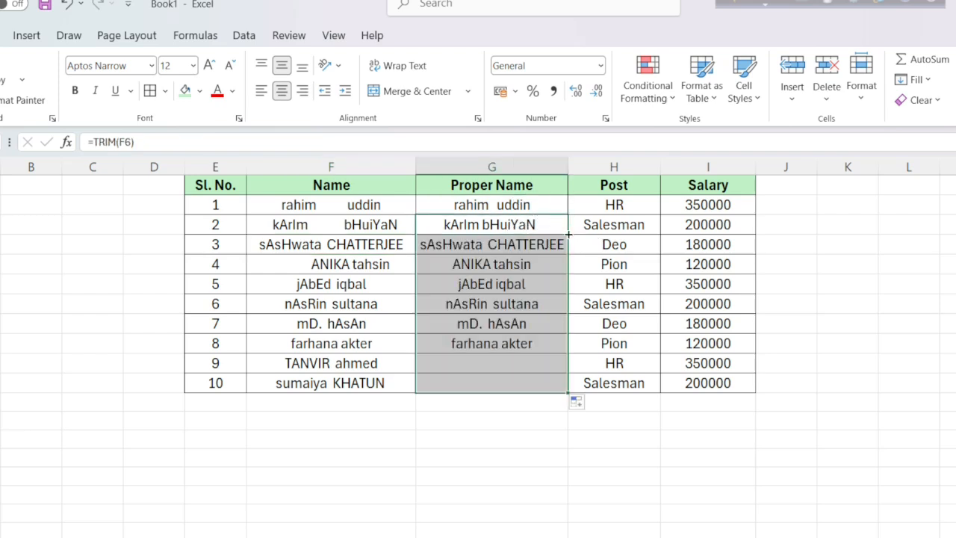
pyautogui.click(515, 361)
pyautogui.click(324, 384)
pyautogui.click(334, 363)
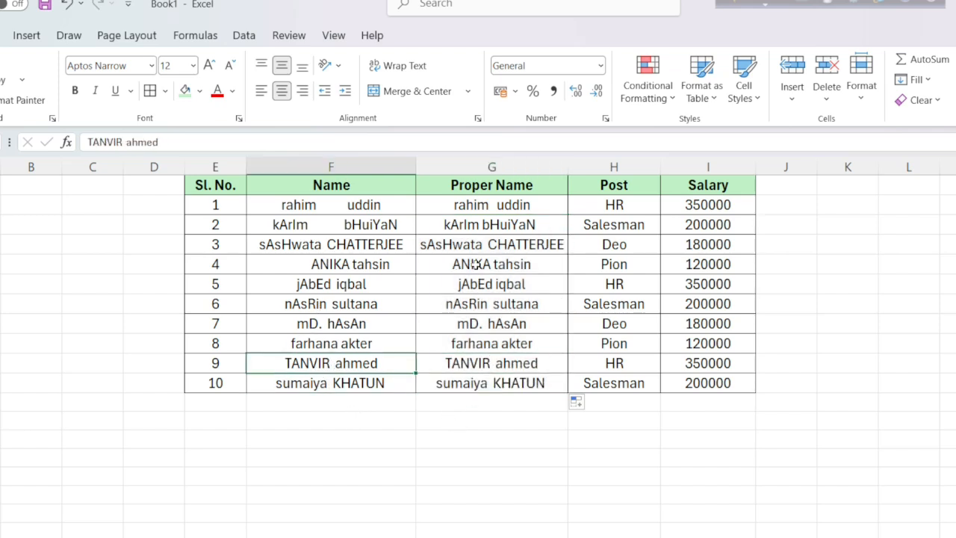
pyautogui.click(508, 204)
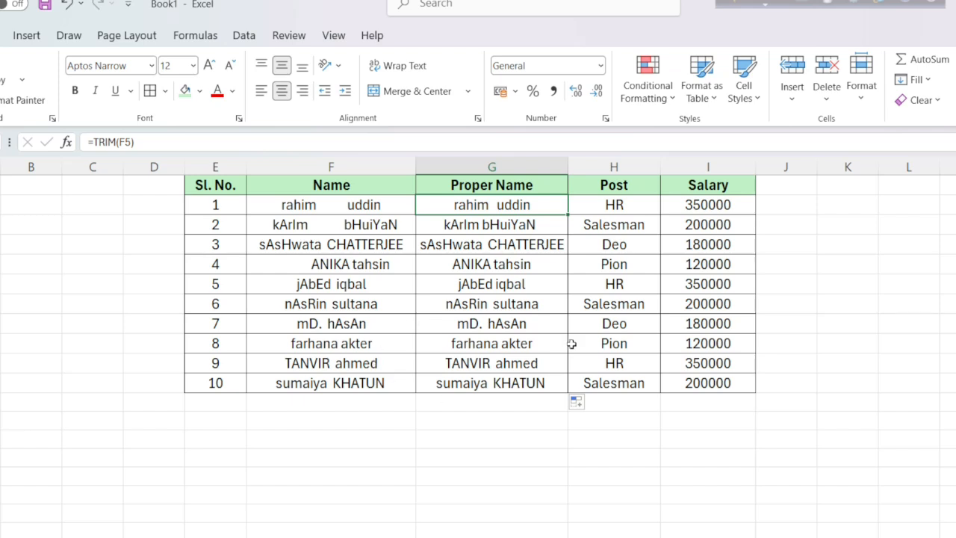
# - Add extra spaces between the first and last name in F9 and check the trimmed name in G9
pyautogui.click(338, 278)
pyautogui.click(114, 143)
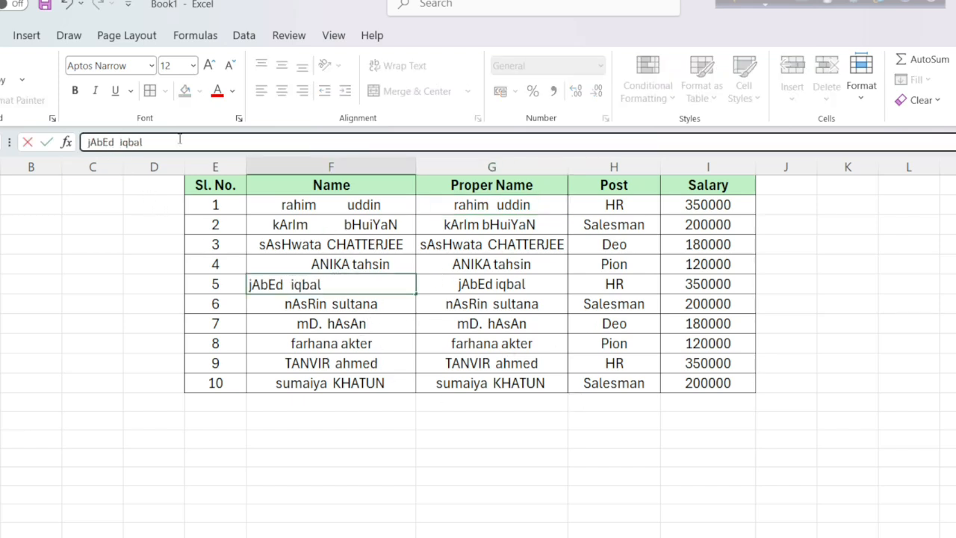
pyautogui.press('Return')
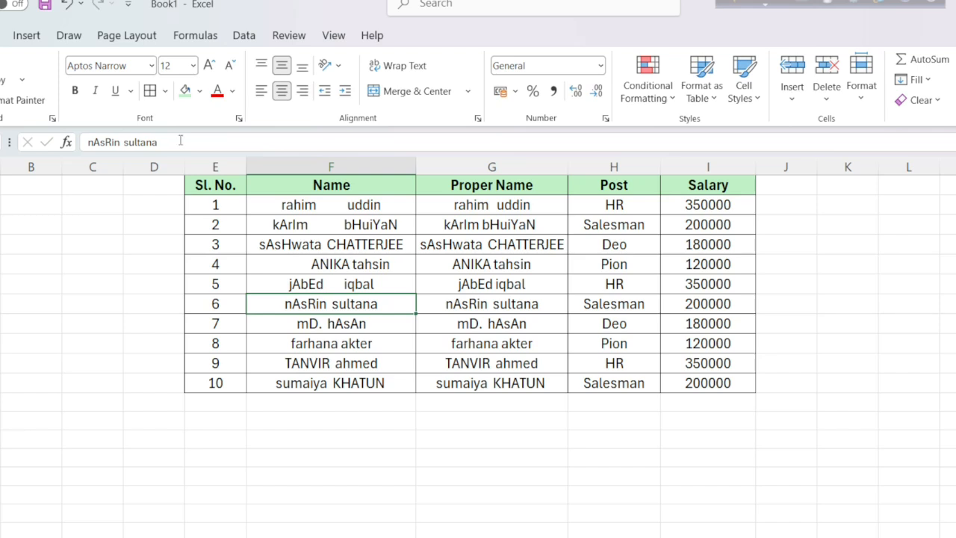
pyautogui.click(499, 302)
pyautogui.click(519, 287)
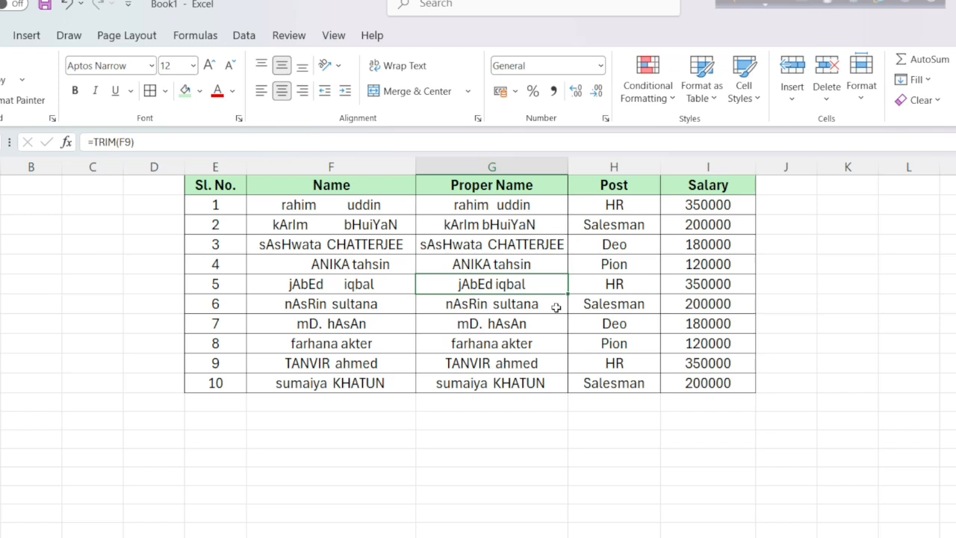
# - Inspect the TRIM formula in G5 and the name cell it refers to
pyautogui.click(520, 205)
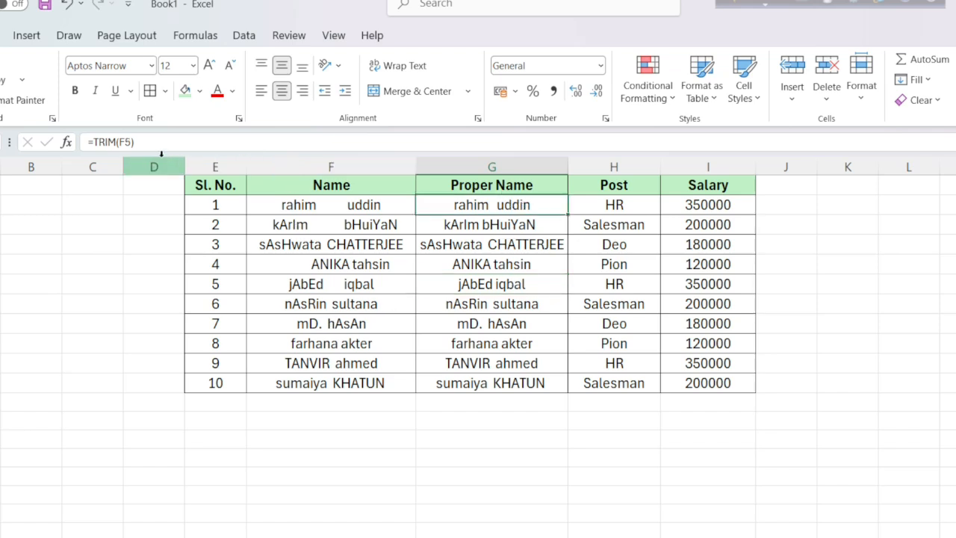
pyautogui.doubleClick(130, 142)
pyautogui.click(190, 143)
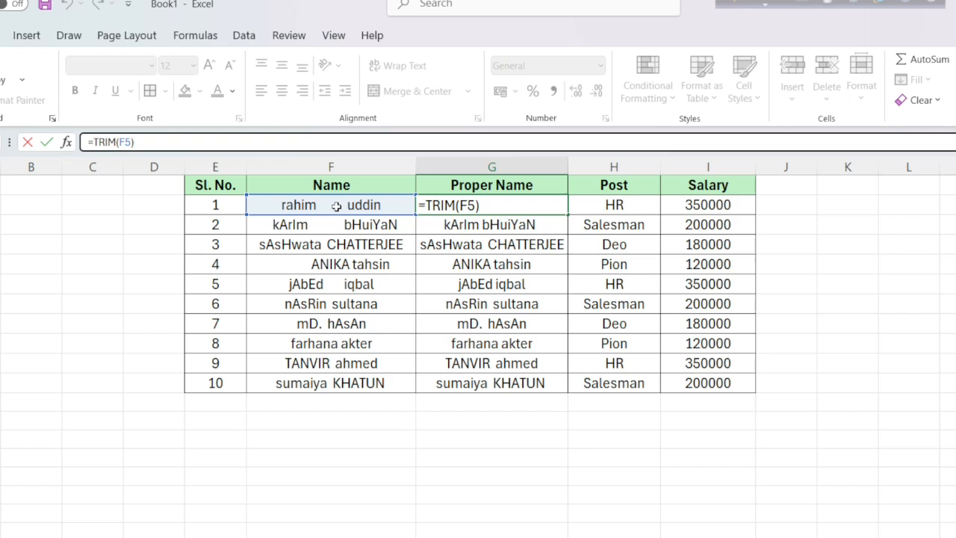
pyautogui.press('Return')
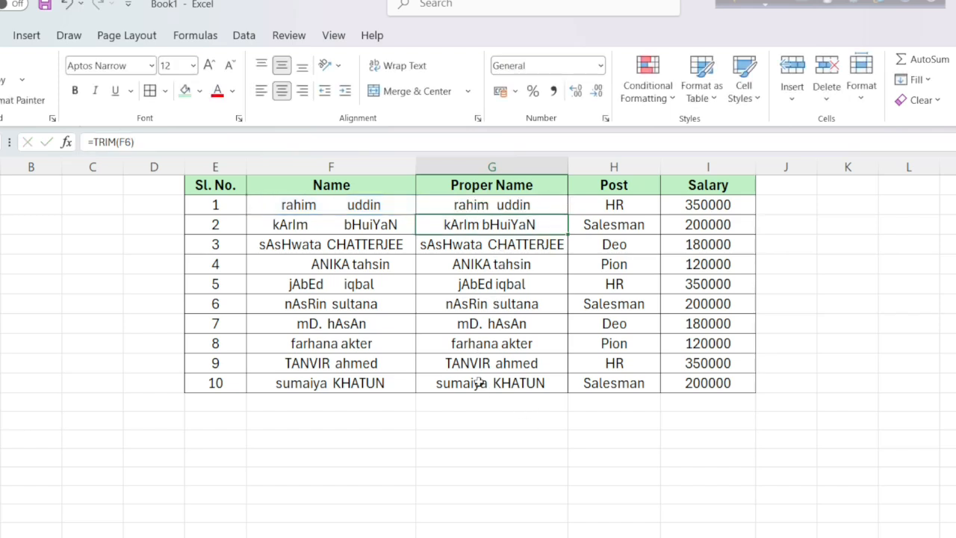
# - Wrap the TRIM formula in G5 in the PROPER function so that it reads =PROPER(TRIM(F5))
pyautogui.click(496, 205)
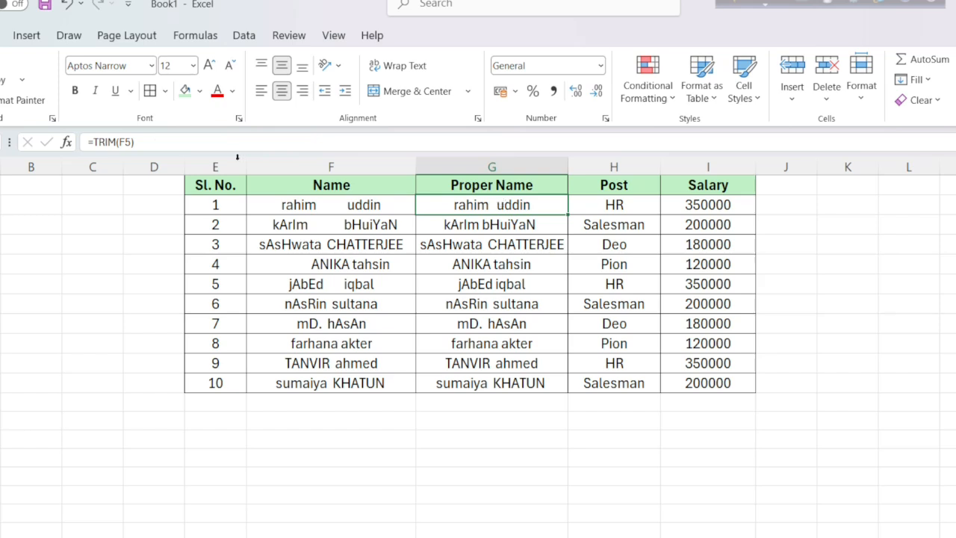
pyautogui.click(91, 141)
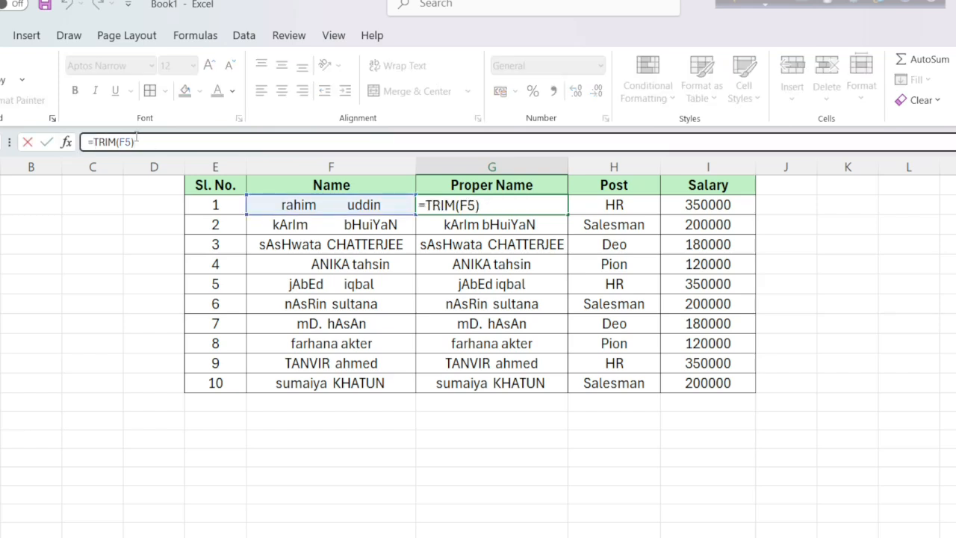
pyautogui.write('Pro')
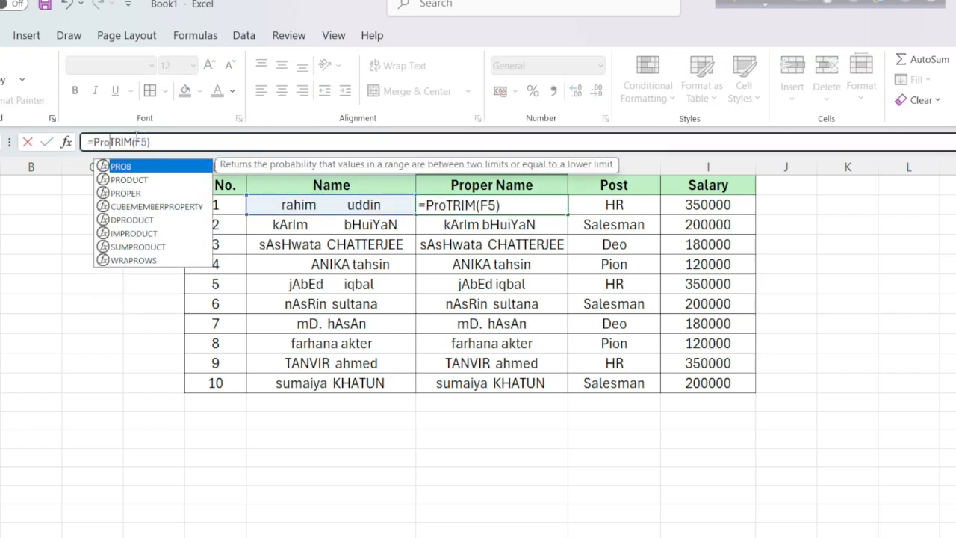
pyautogui.write('per')
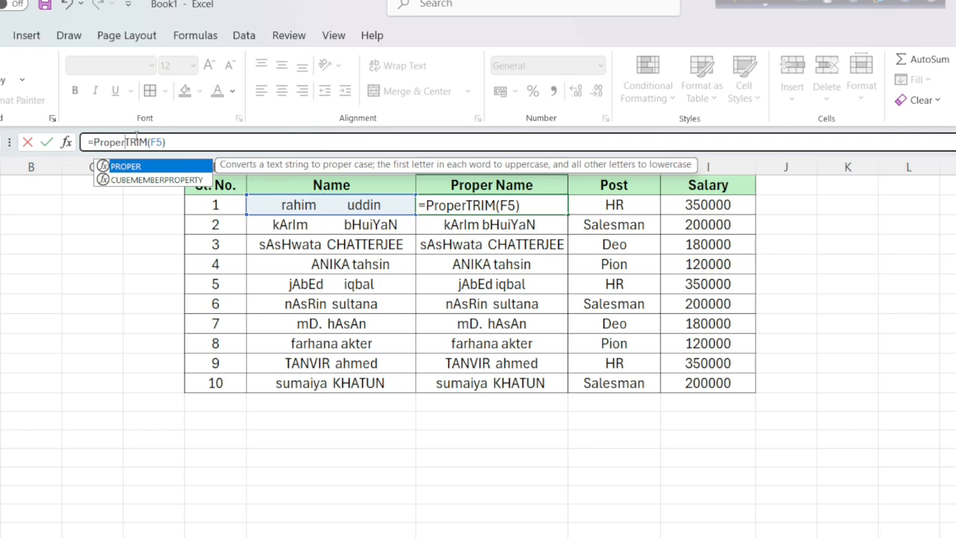
pyautogui.write('(')
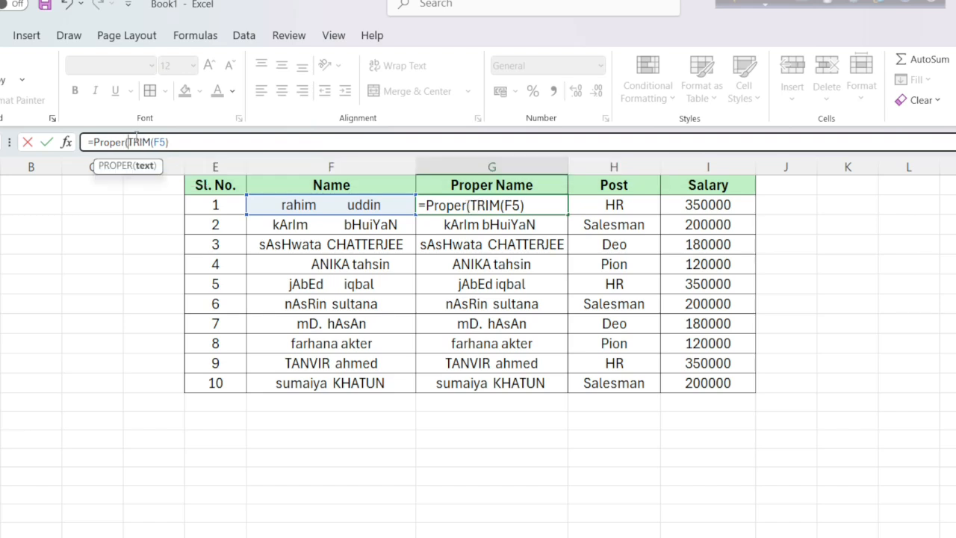
pyautogui.click(211, 136)
pyautogui.write(')')
pyautogui.press('Return')
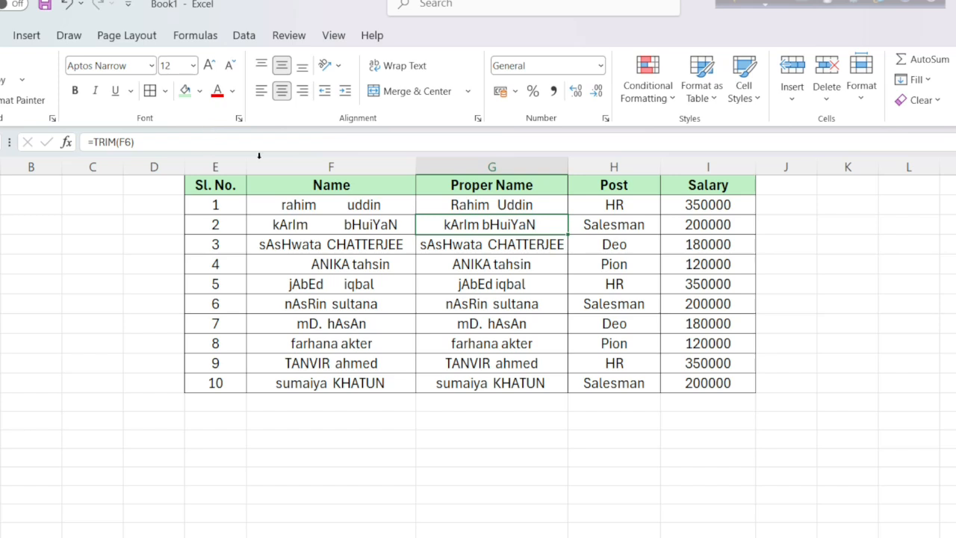
# - Fill the combined PROPER and TRIM formula from G5 down to G14 and check the copied formula in G13
pyautogui.click(482, 206)
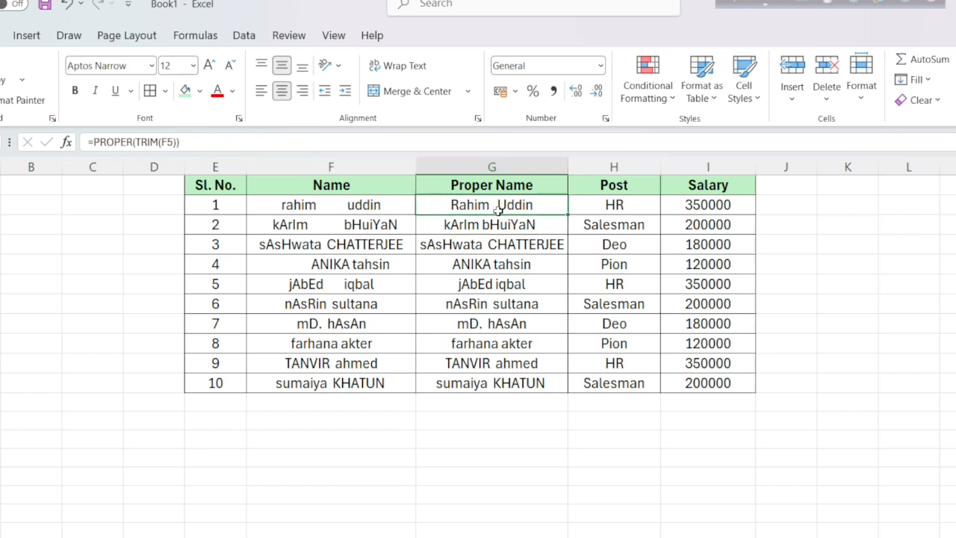
pyautogui.doubleClick(568, 216)
pyautogui.click(511, 364)
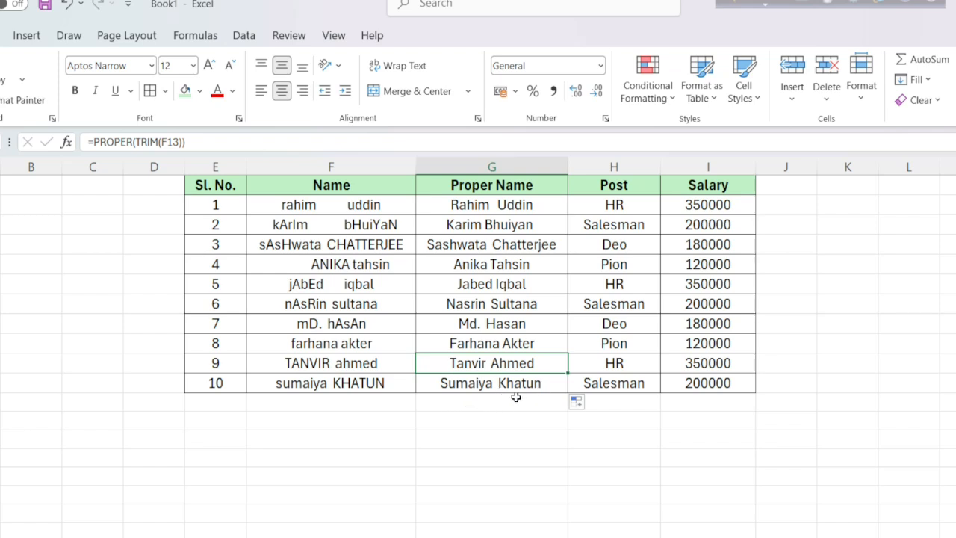
# - Clear all the formulas in the Proper Name column from G5 to G14
pyautogui.click(511, 209)
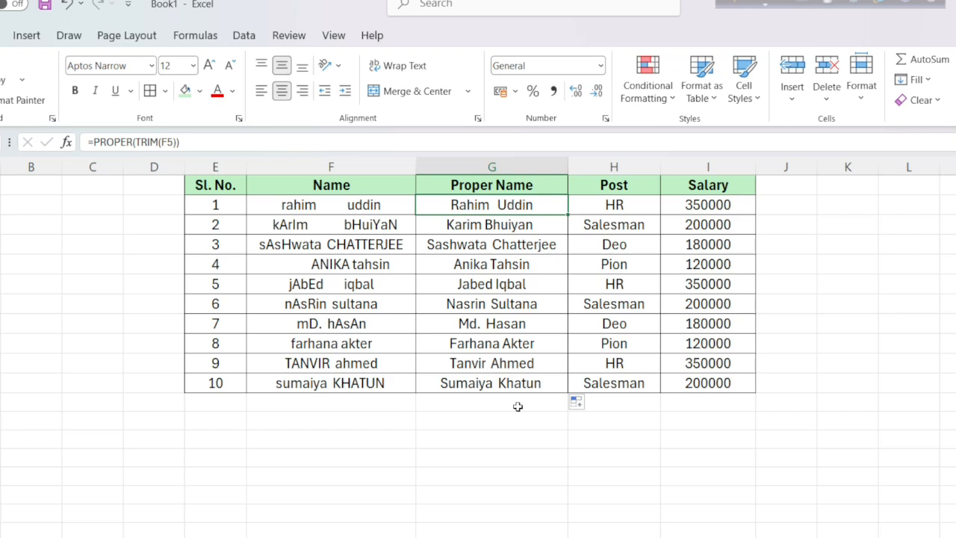
pyautogui.hotkey('shift', 'Down')
pyautogui.hotkey('shift', 'Down')
pyautogui.hotkey('shift', 'Down')
pyautogui.hotkey('shift', 'Down')
pyautogui.hotkey('shift', 'Down')
pyautogui.hotkey('shift', 'Down')
pyautogui.hotkey('shift', 'Down')
pyautogui.hotkey('shift', 'Down')
pyautogui.hotkey('shift', 'Down')
pyautogui.hotkey('shift', 'Down')
pyautogui.hotkey('shift', 'Down')
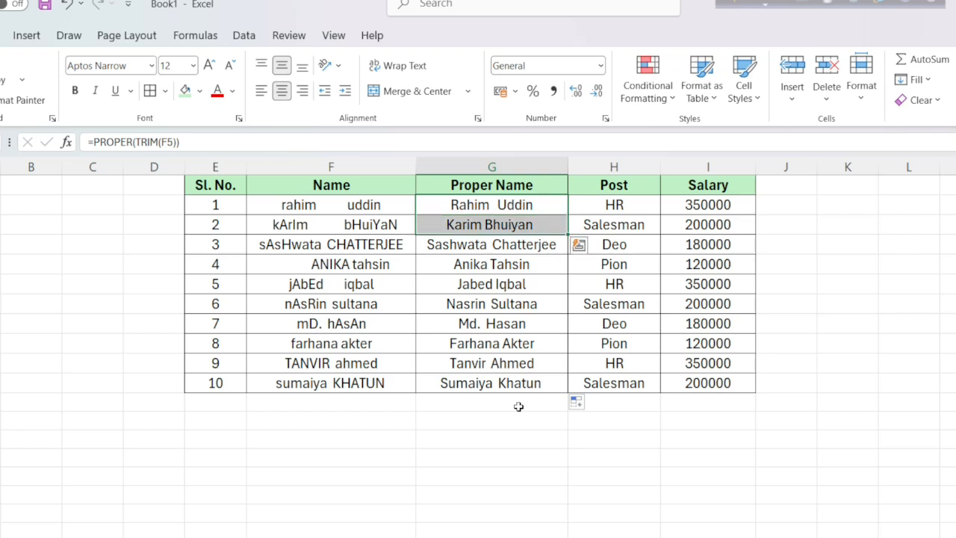
pyautogui.hotkey('shift', 'Up')
pyautogui.hotkey('shift', 'Up')
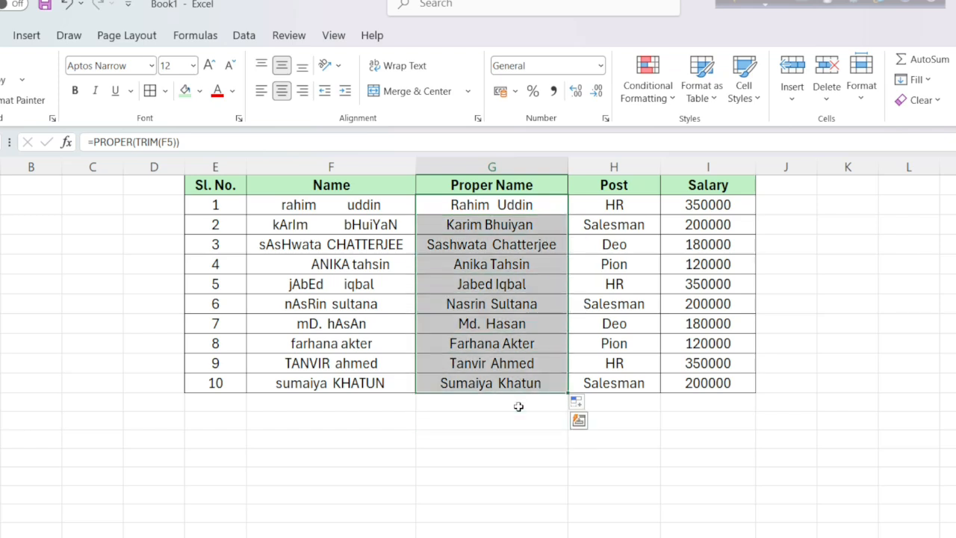
pyautogui.press('Delete')
pyautogui.moveTo(485, 228); pyautogui.dragTo(483, 240)
# - Enter the formula =TRIM(F5) in G5 of the Proper Name column
pyautogui.click(525, 207)
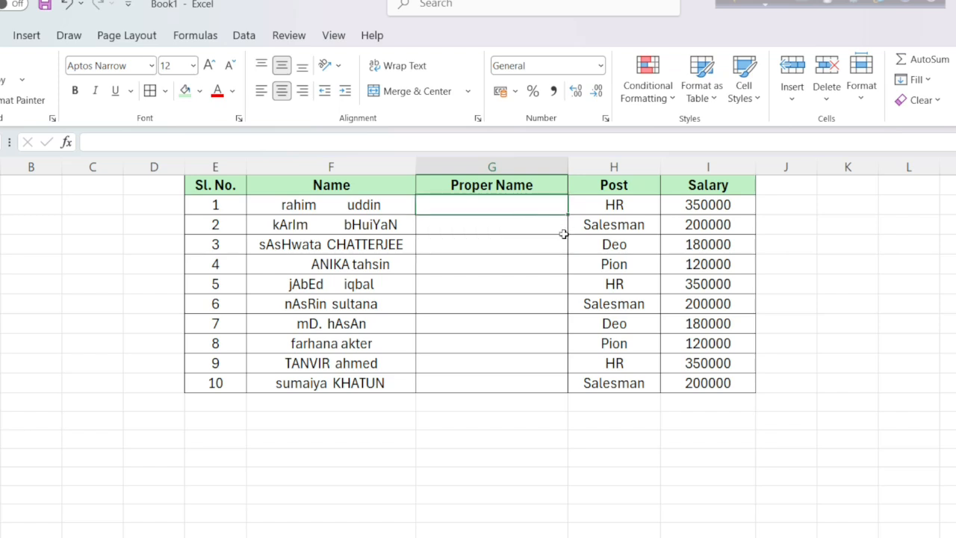
pyautogui.write('=T')
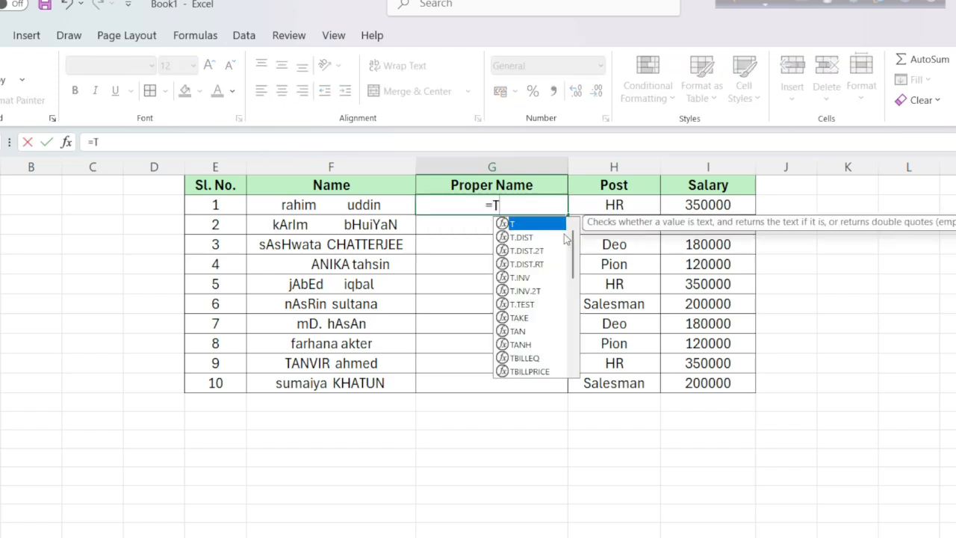
pyautogui.write('rim(')
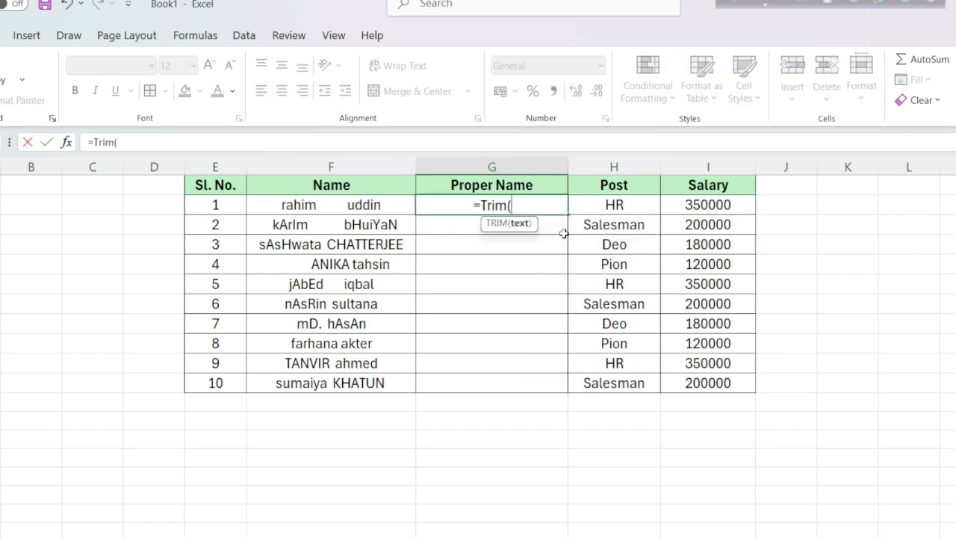
pyautogui.click(331, 206)
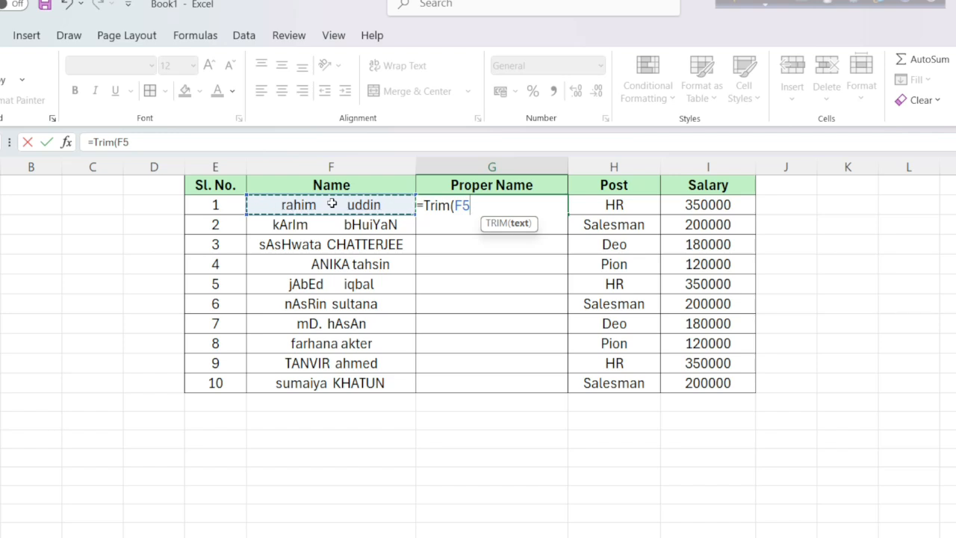
pyautogui.press('Return')
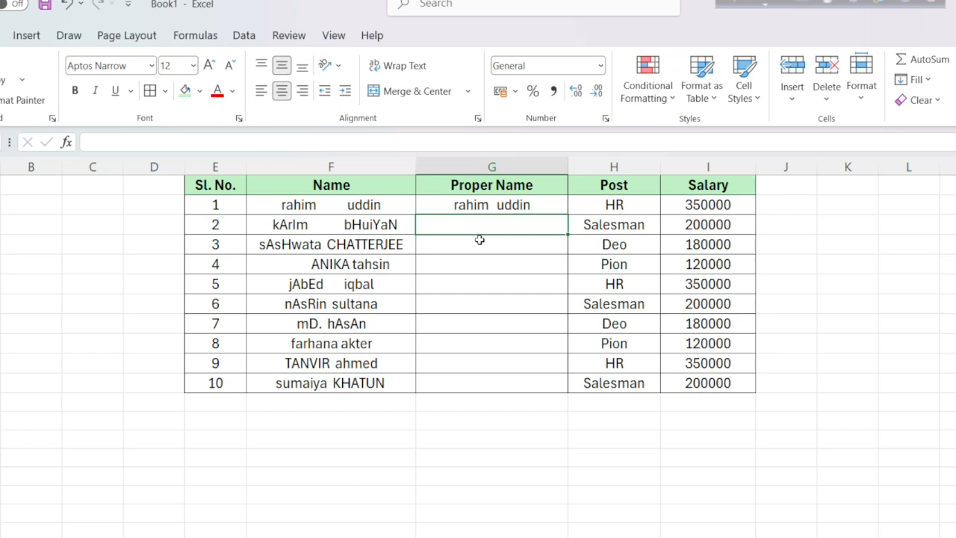
# - Enter the formula =TRIM(F6) in G6 and compare the result with the original name in F6
pyautogui.write('=TR')
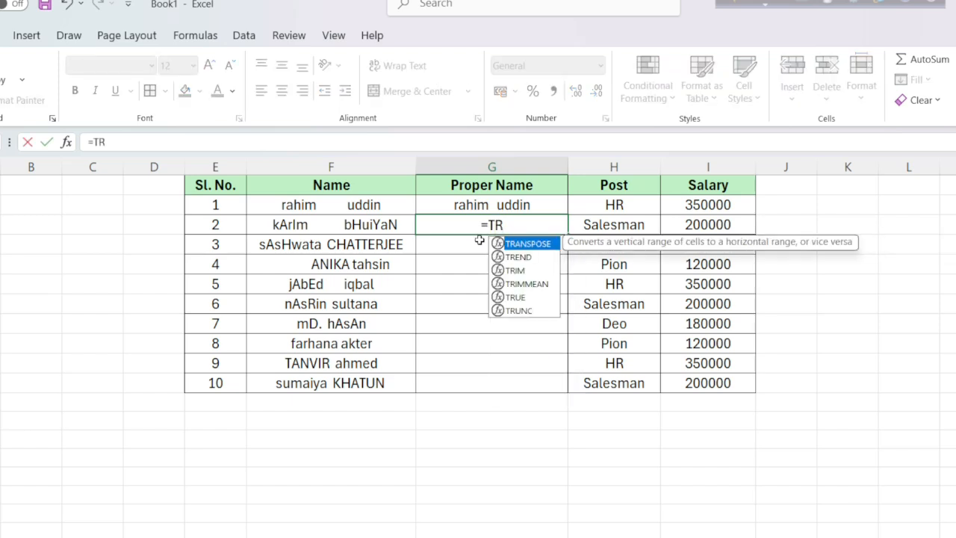
pyautogui.write('IM')
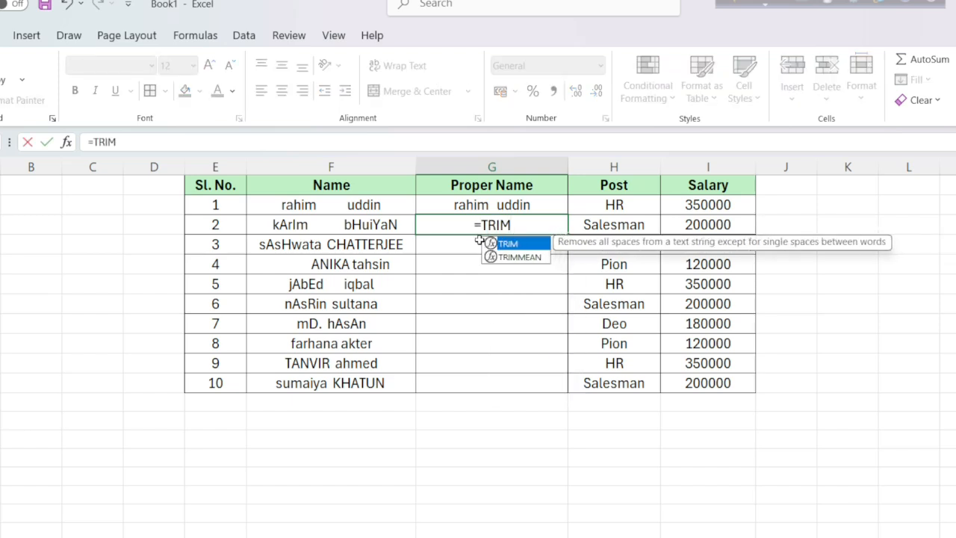
pyautogui.write('(')
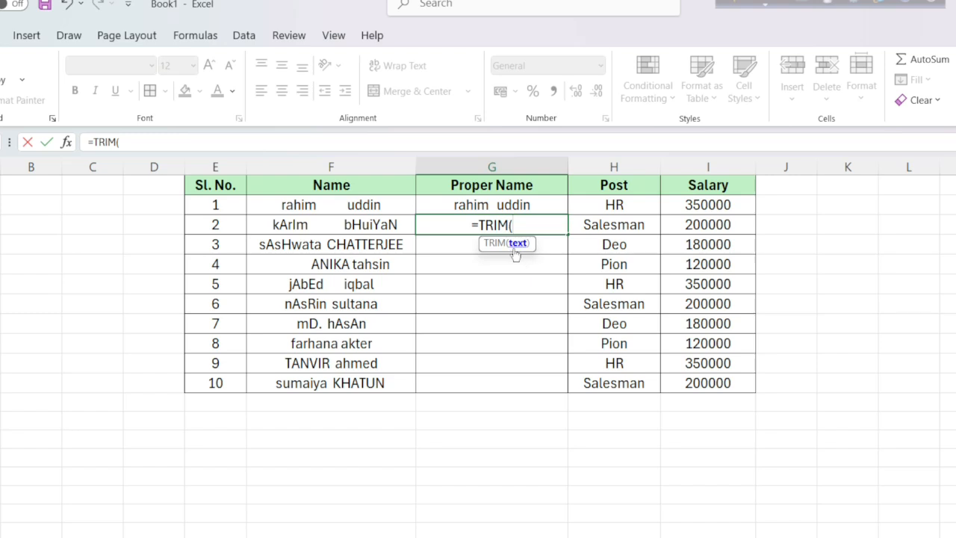
pyautogui.click(337, 227)
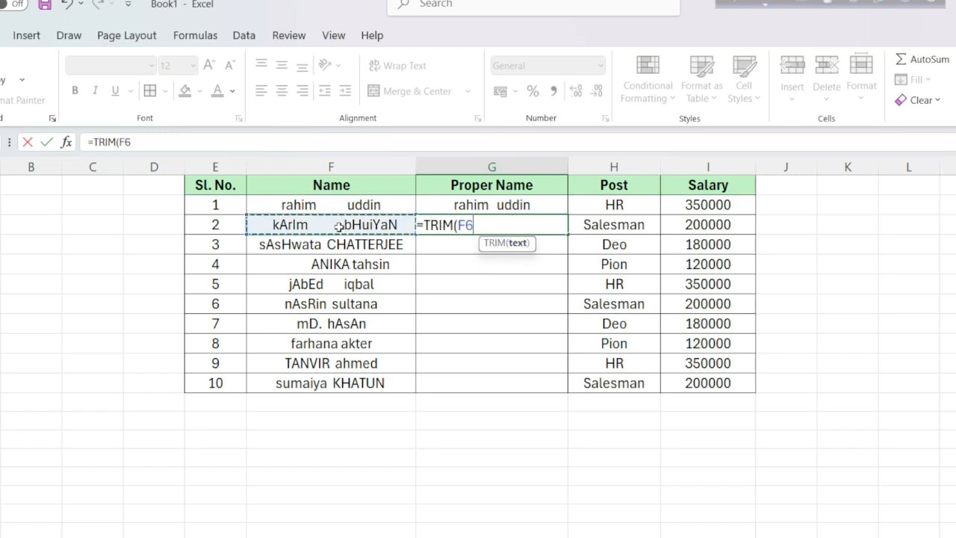
pyautogui.write(')')
pyautogui.press('Return')
pyautogui.click(491, 225)
pyautogui.click(318, 228)
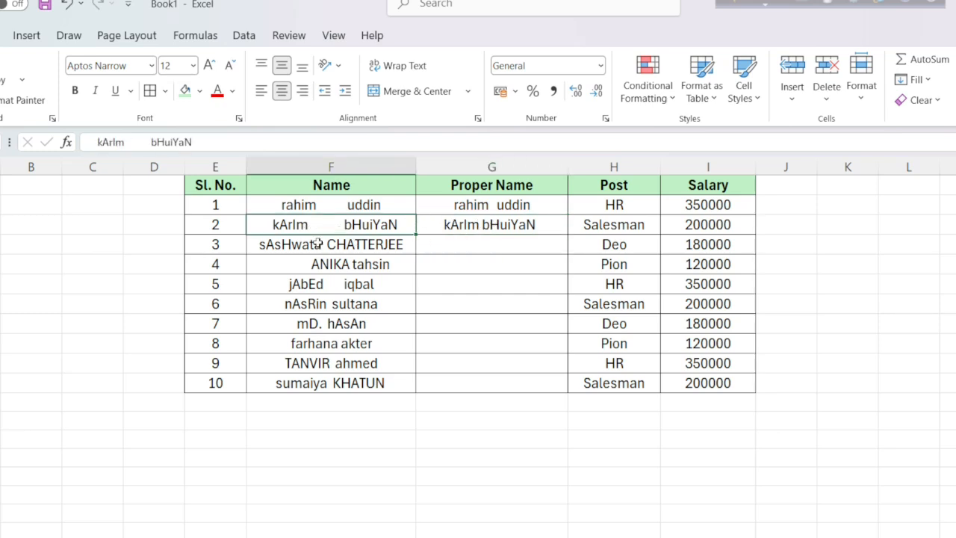
pyautogui.click(478, 239)
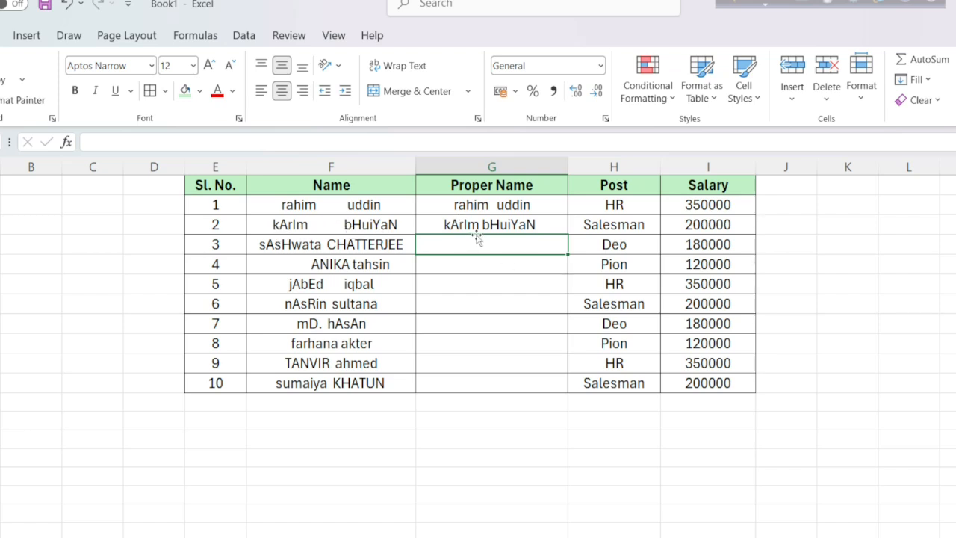
pyautogui.click(484, 227)
# - Enter the formula =PROPER(F7) in G7 and check it against the original name in F7
pyautogui.click(463, 247)
pyautogui.write('=')
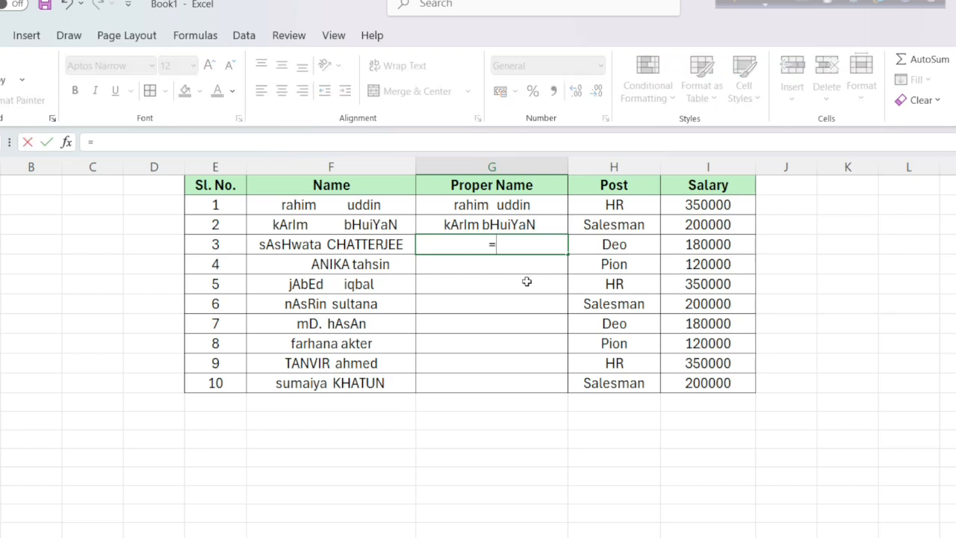
pyautogui.write('pRO')
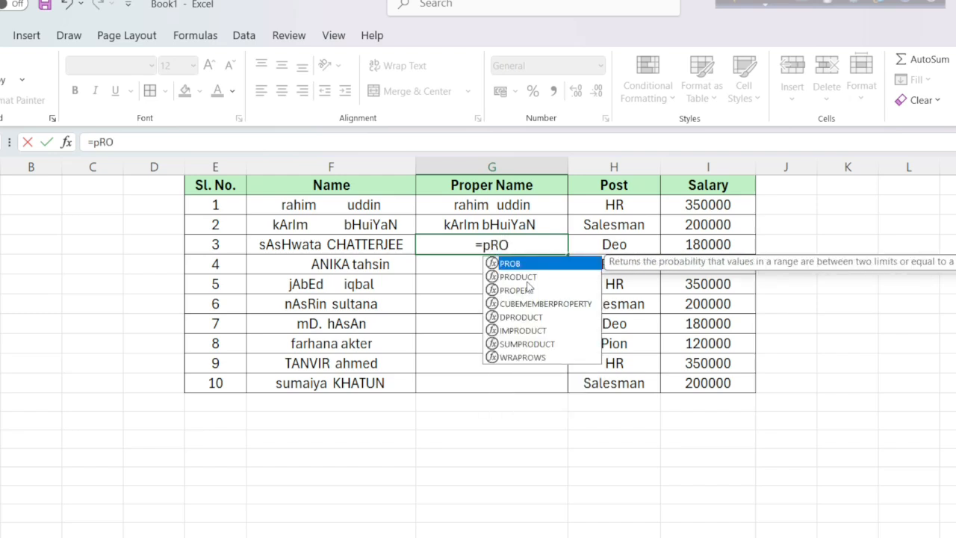
pyautogui.press('BackSpace')
pyautogui.press('BackSpace')
pyautogui.press('BackSpace')
pyautogui.write('pro')
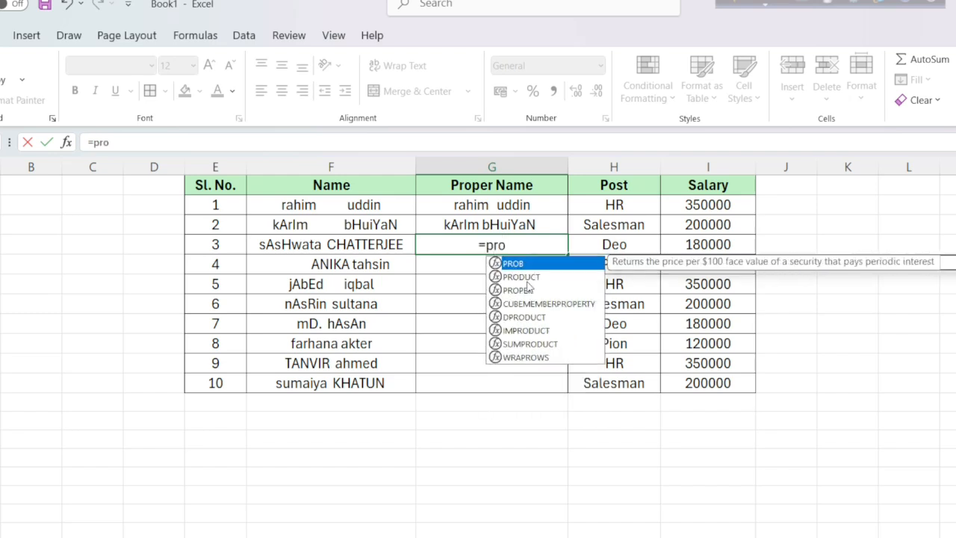
pyautogui.write('lp')
pyautogui.press('BackSpace')
pyautogui.press('BackSpace')
pyautogui.write('lpe')
pyautogui.press('BackSpace')
pyautogui.press('BackSpace')
pyautogui.press('BackSpace')
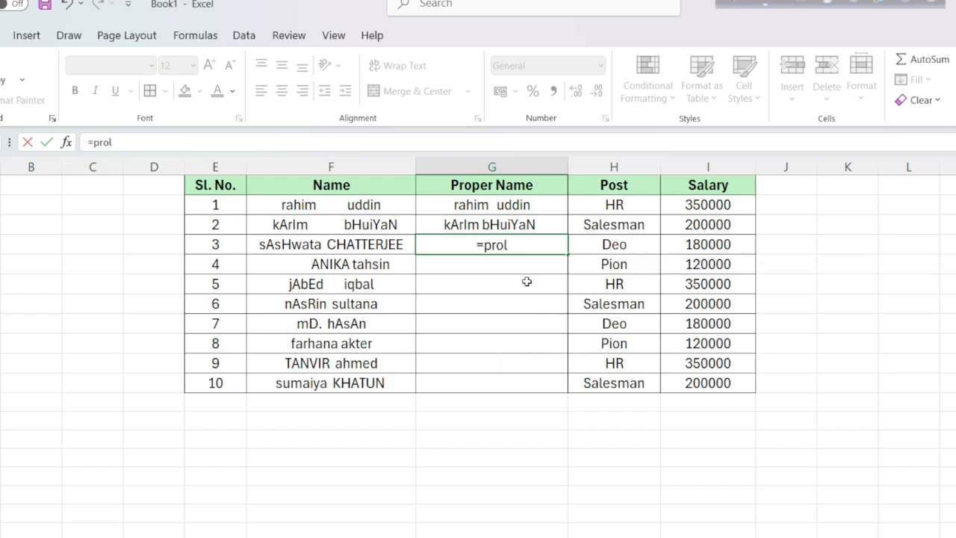
pyautogui.write('per')
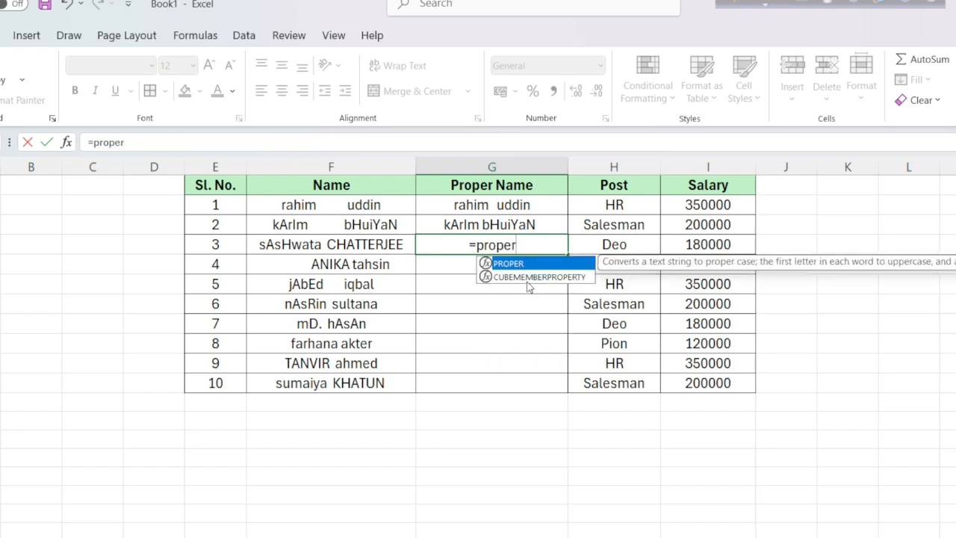
pyautogui.write('(')
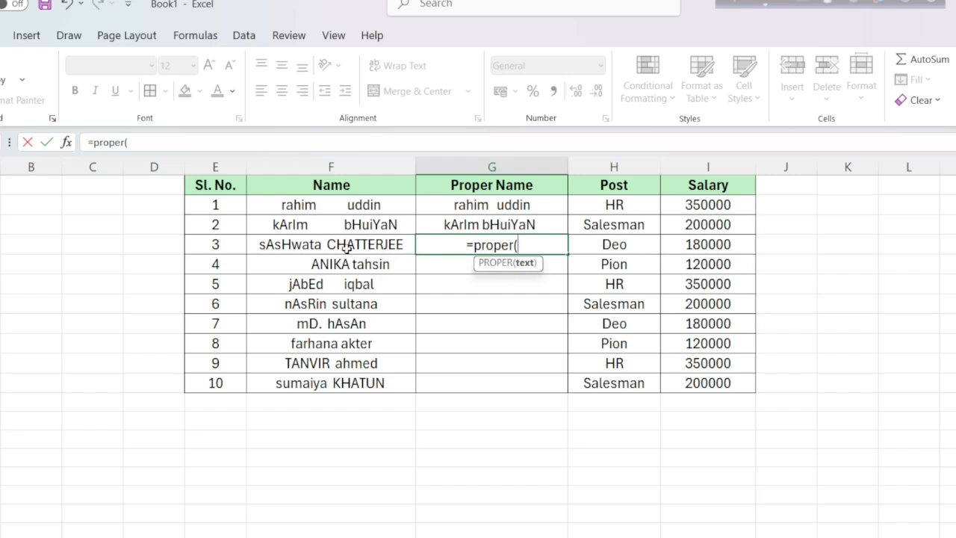
pyautogui.click(384, 243)
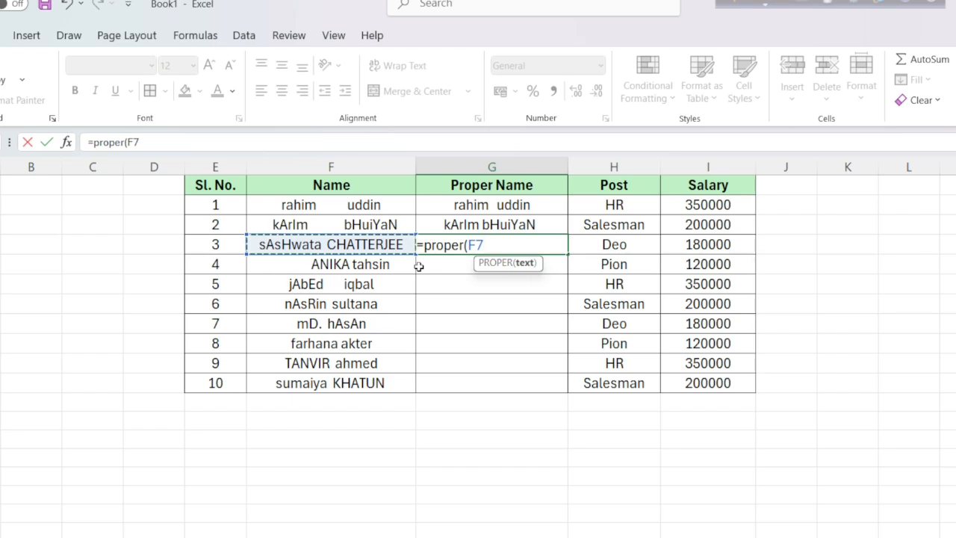
pyautogui.write(')')
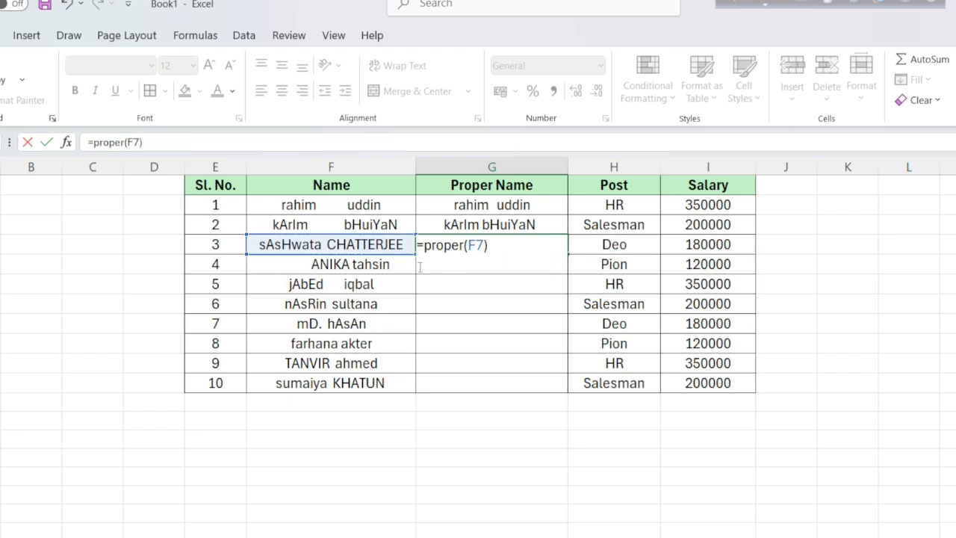
pyautogui.press('Return')
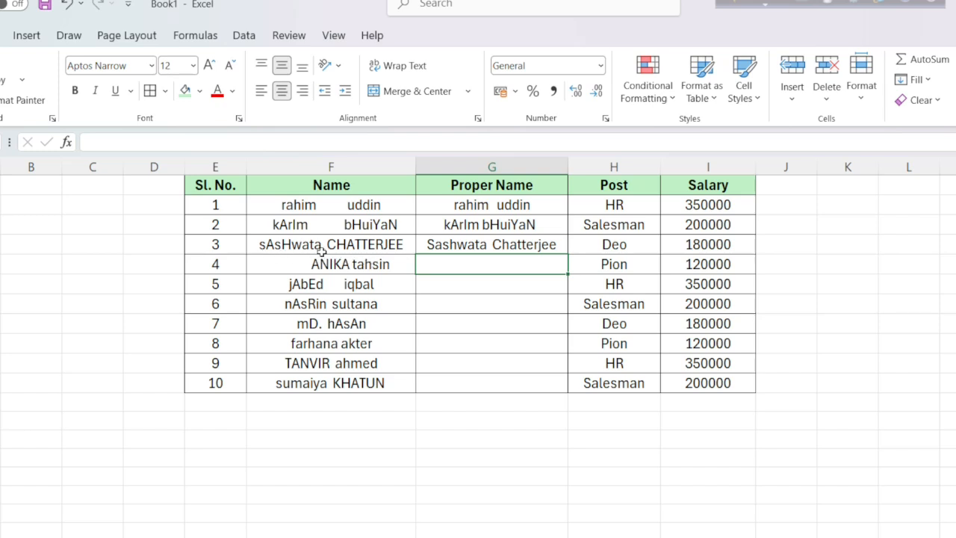
pyautogui.click(508, 248)
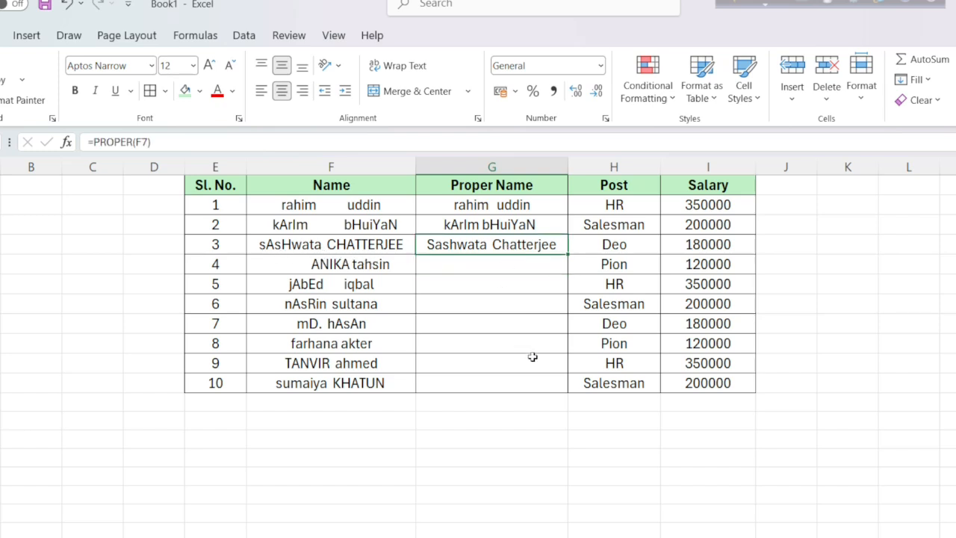
# - Review the formulas in G5 and G7, enter =PROPER(F8) in G8 of the Proper Name column and check its formula
pyautogui.click(495, 207)
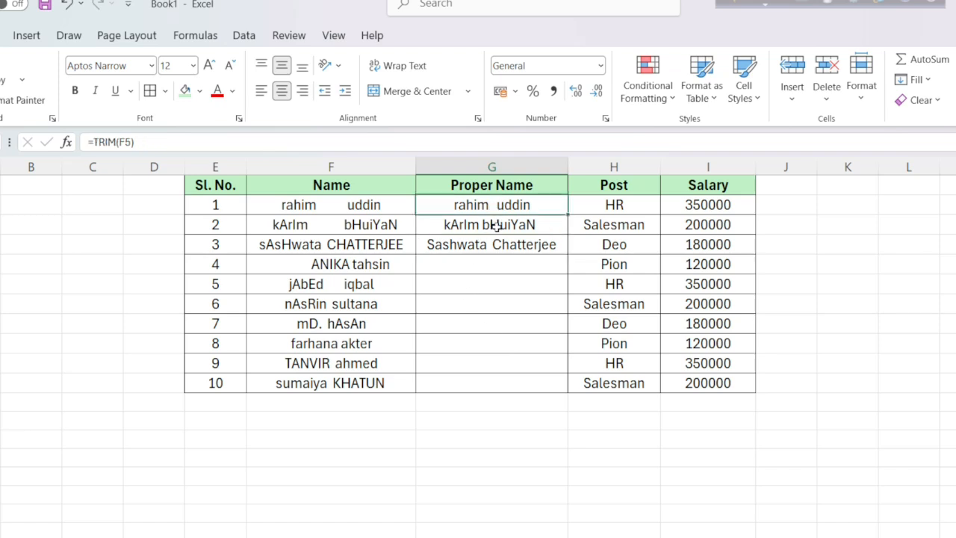
pyautogui.click(473, 247)
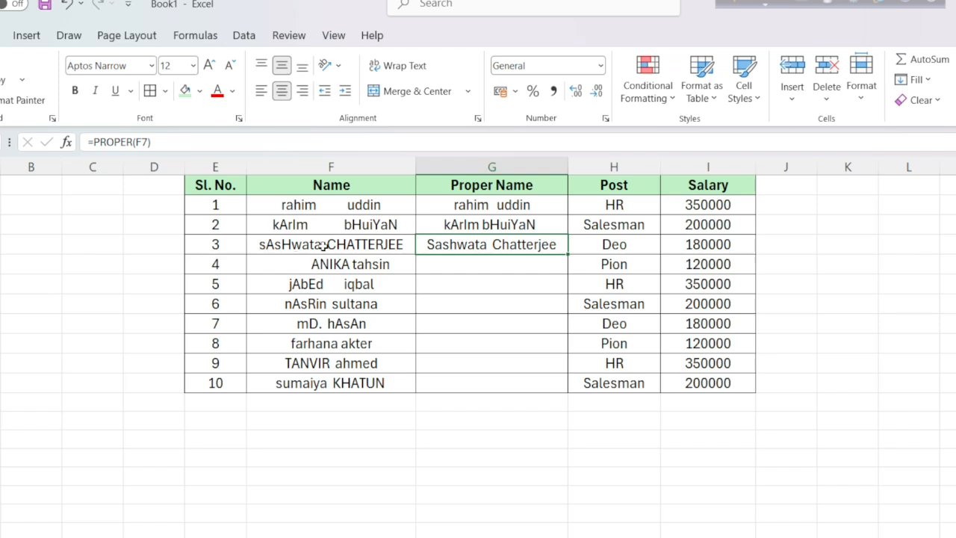
pyautogui.click(484, 270)
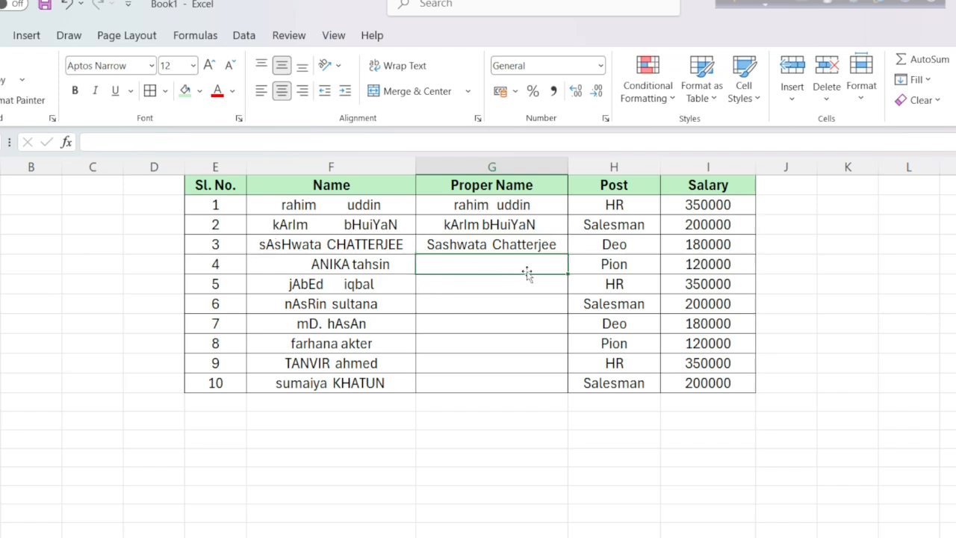
pyautogui.write('=')
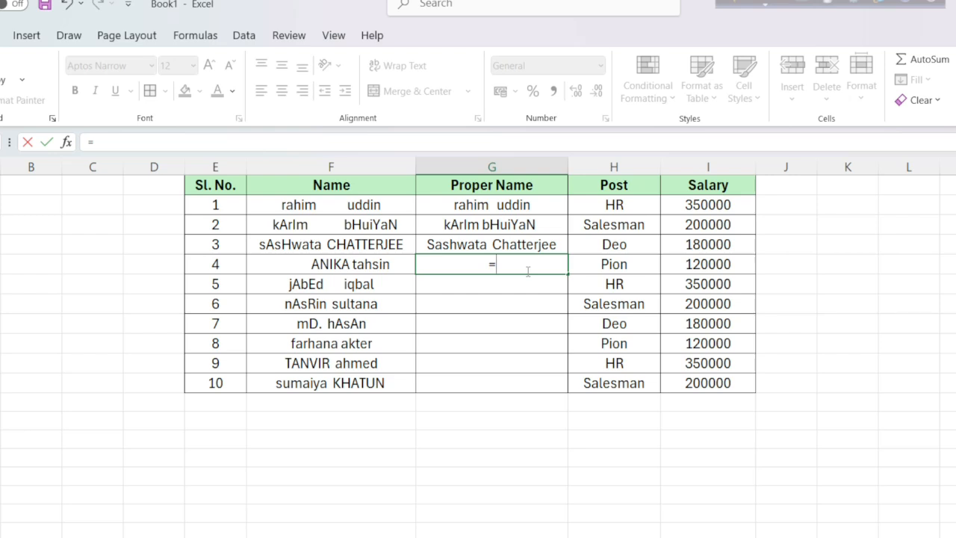
pyautogui.write('PROP')
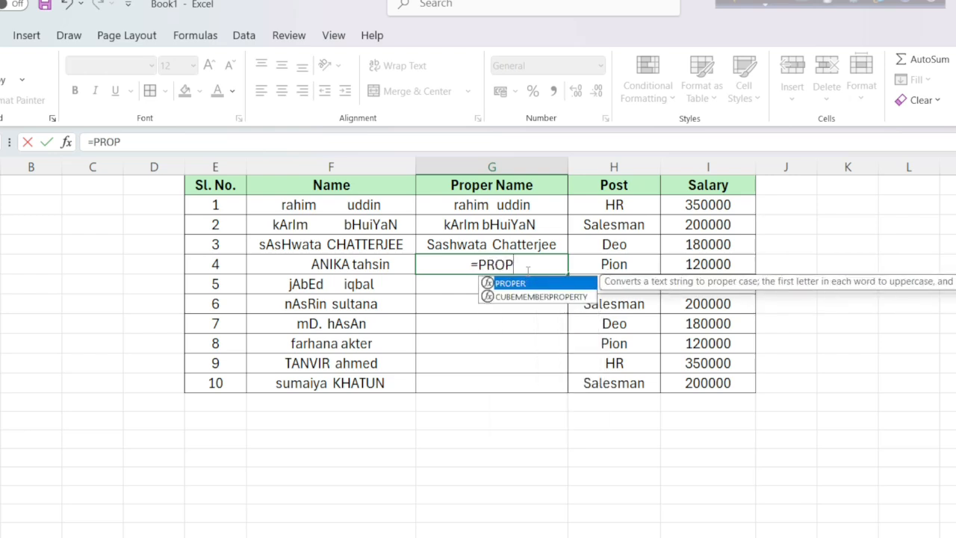
pyautogui.write('ER(')
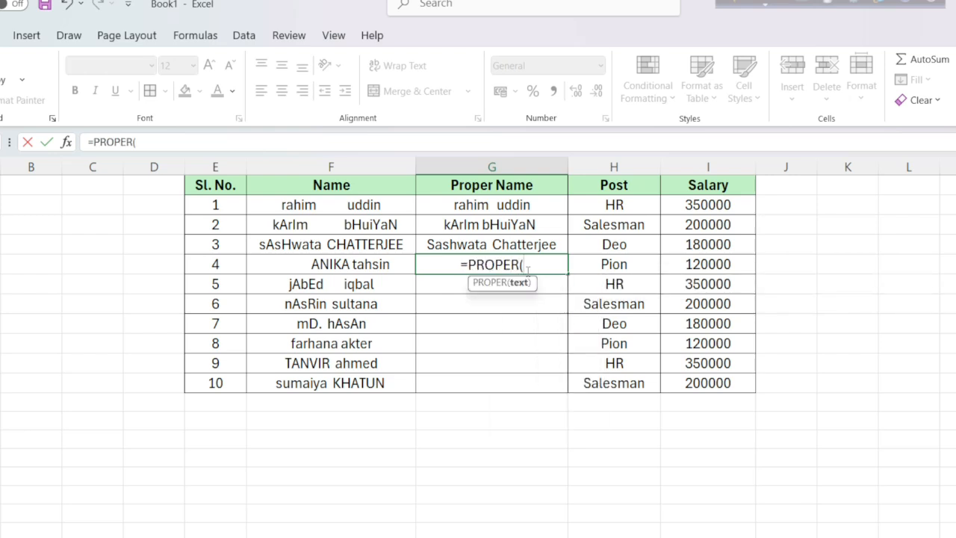
pyautogui.click(337, 263)
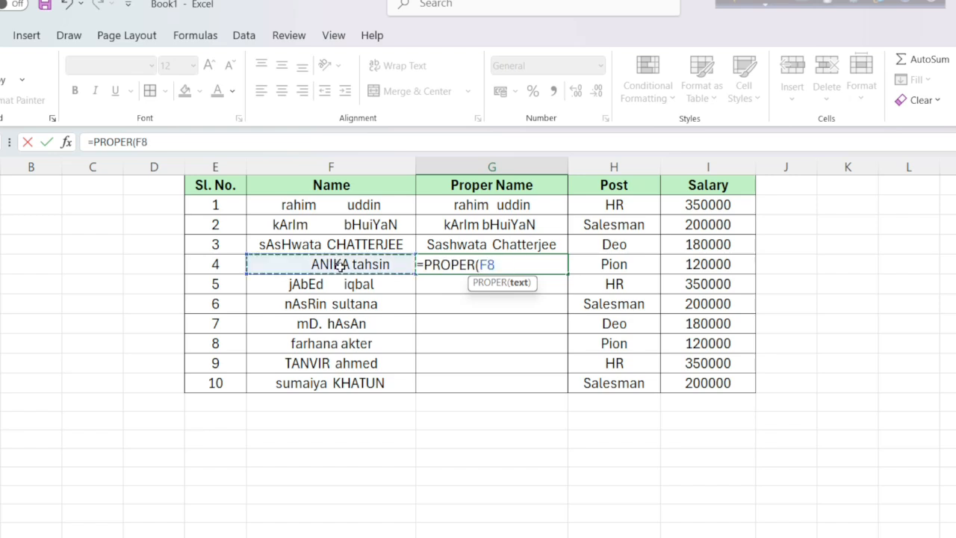
pyautogui.write(')')
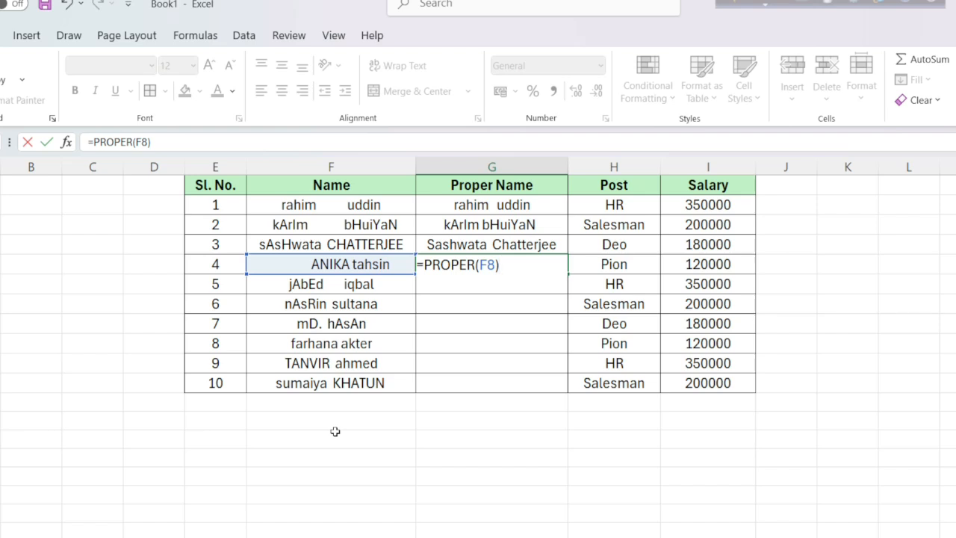
pyautogui.press('Return')
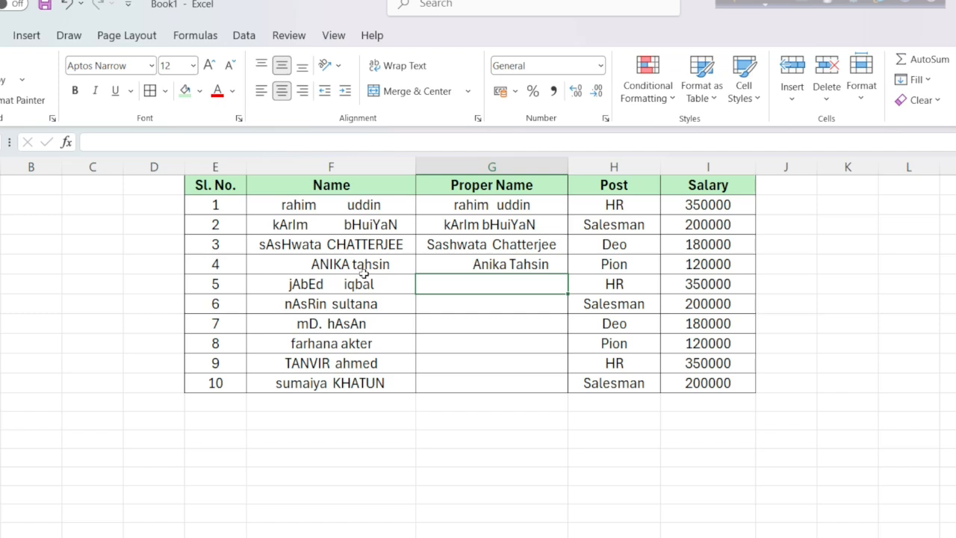
pyautogui.click(499, 259)
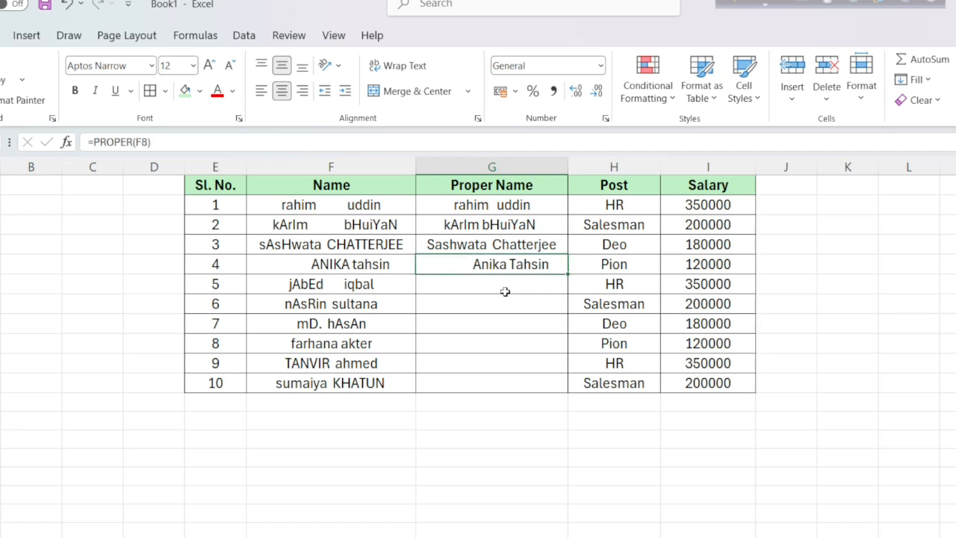
# - Enter the formula =PROPER(F9) in G9 of the Proper Name column
pyautogui.click(504, 292)
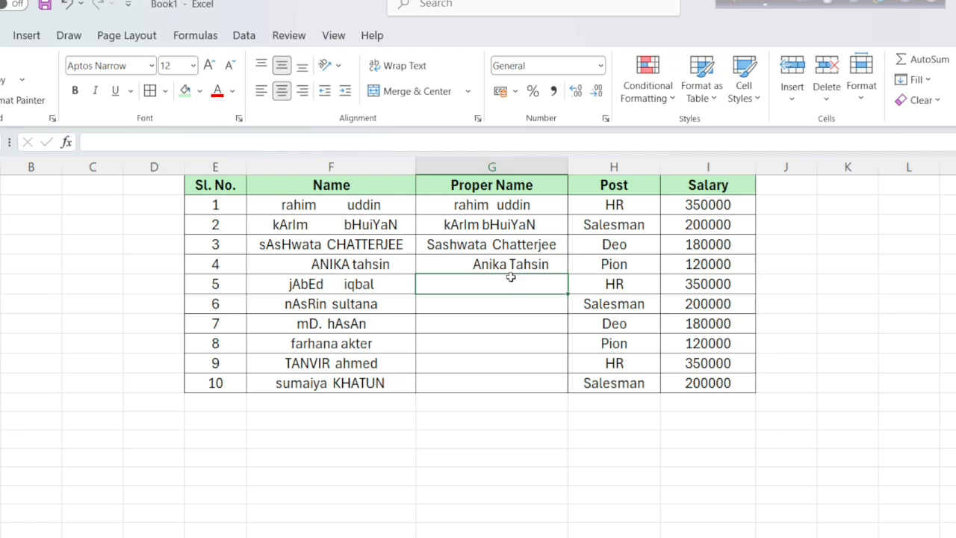
pyautogui.write('=')
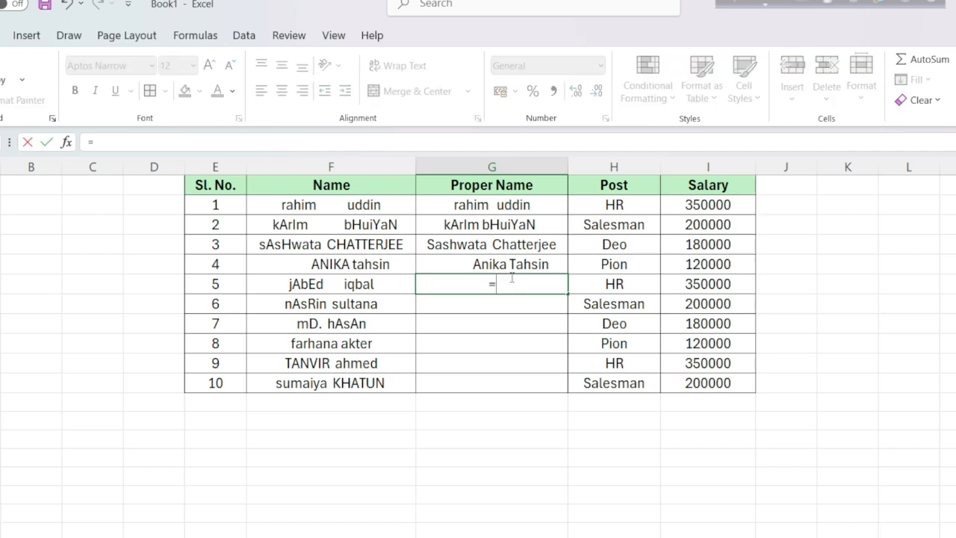
pyautogui.write('pro')
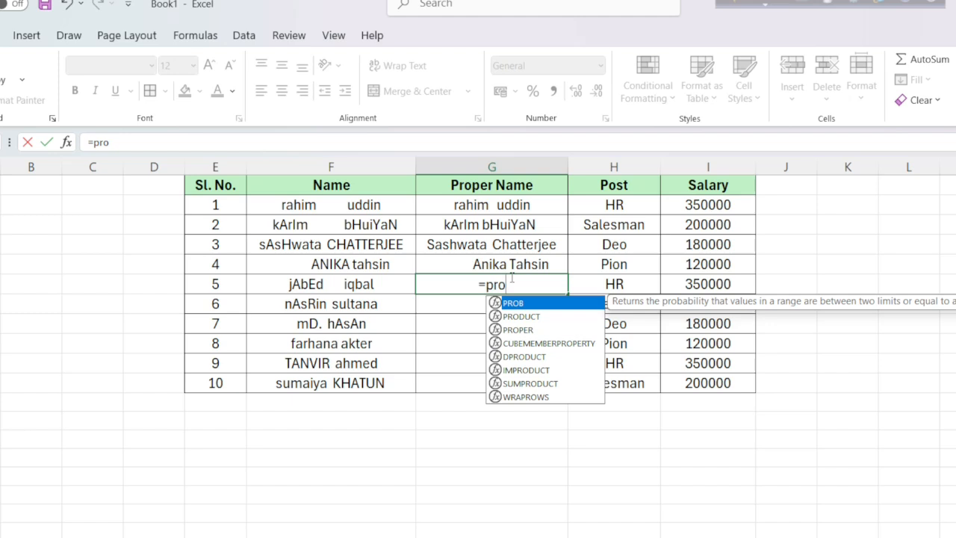
pyautogui.write('pr')
pyautogui.press('BackSpace')
pyautogui.write('er')
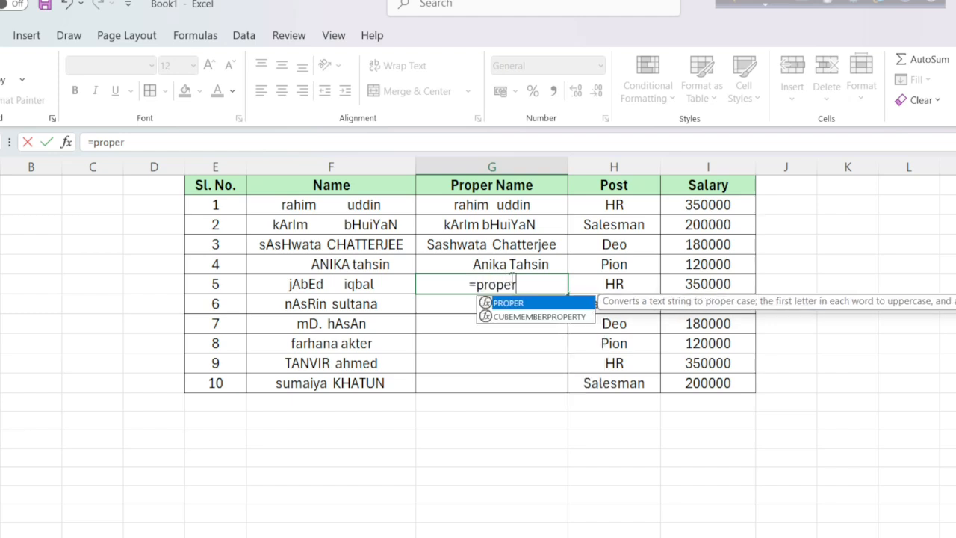
pyautogui.write('9')
pyautogui.press('BackSpace')
pyautogui.write('(')
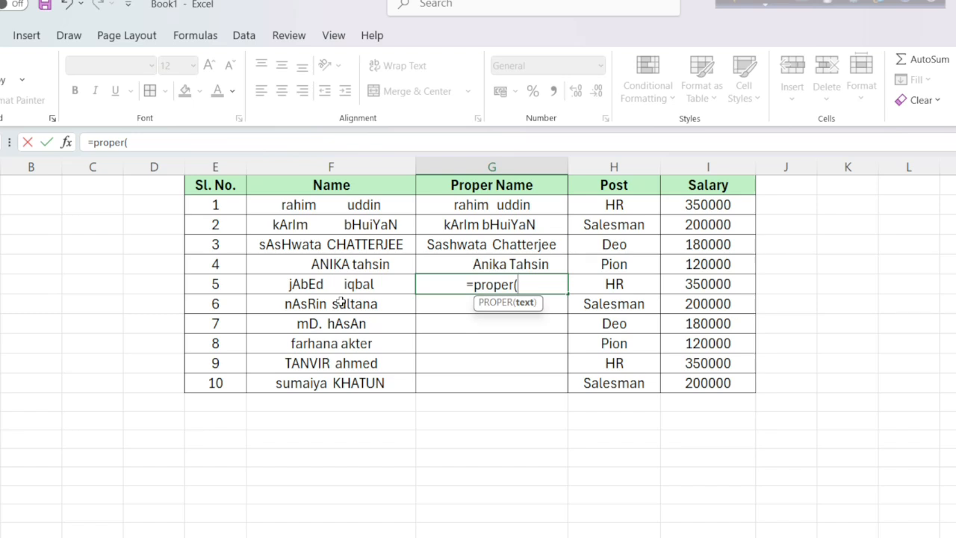
pyautogui.click(350, 284)
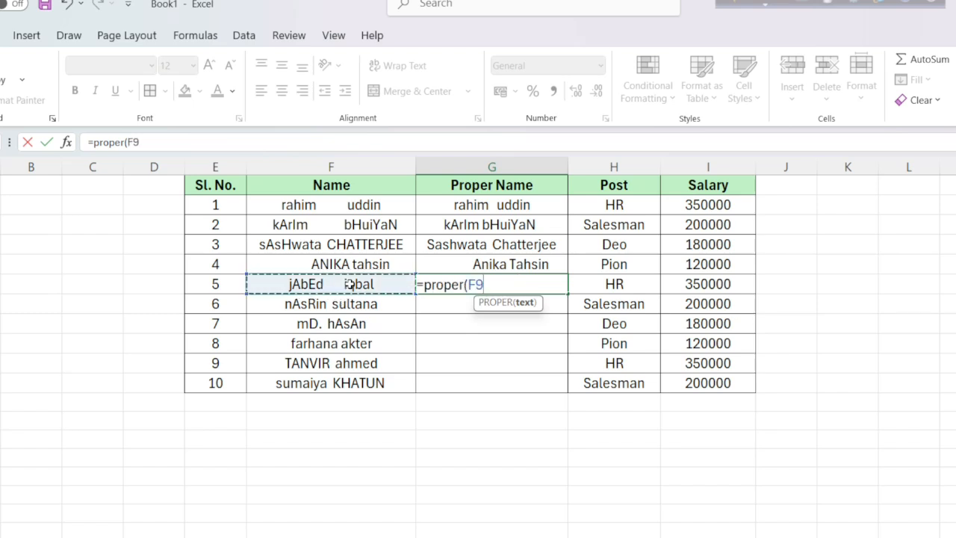
pyautogui.write(')')
pyautogui.press('Return')
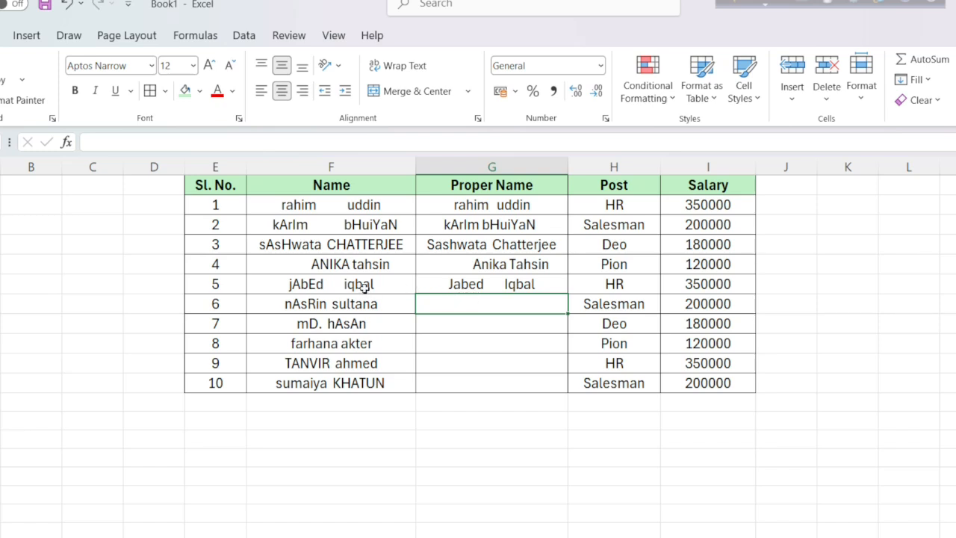
# - Edit the formula in G9 to nest TRIM inside PROPER, making it =PROPER(TRIM(F9))
pyautogui.click(498, 284)
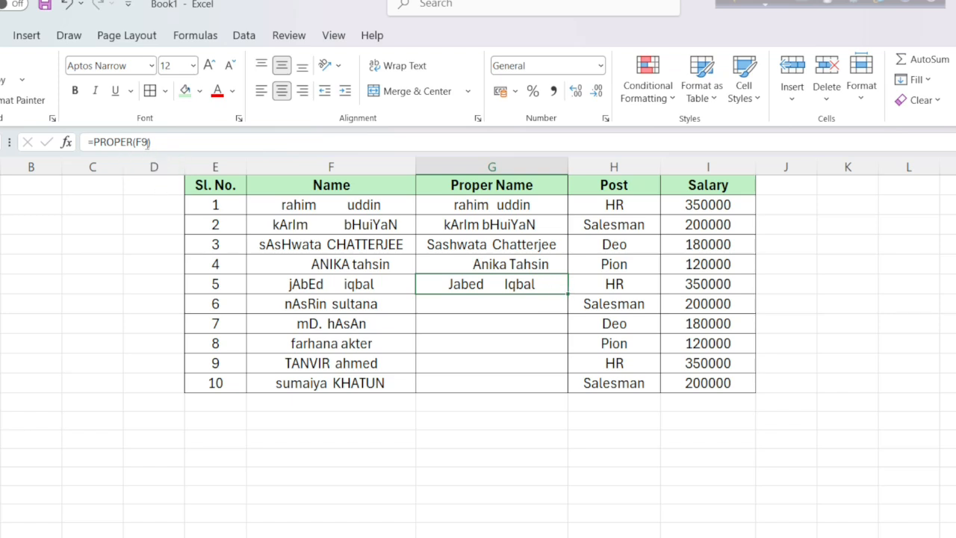
pyautogui.click(217, 144)
pyautogui.press('BackSpace')
pyautogui.press('BackSpace')
pyautogui.press('BackSpace')
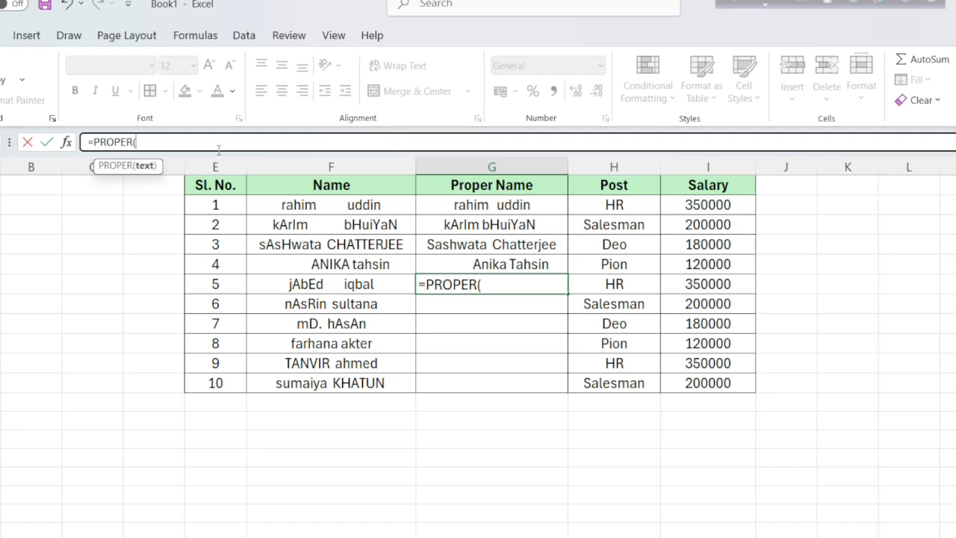
pyautogui.write('trim')
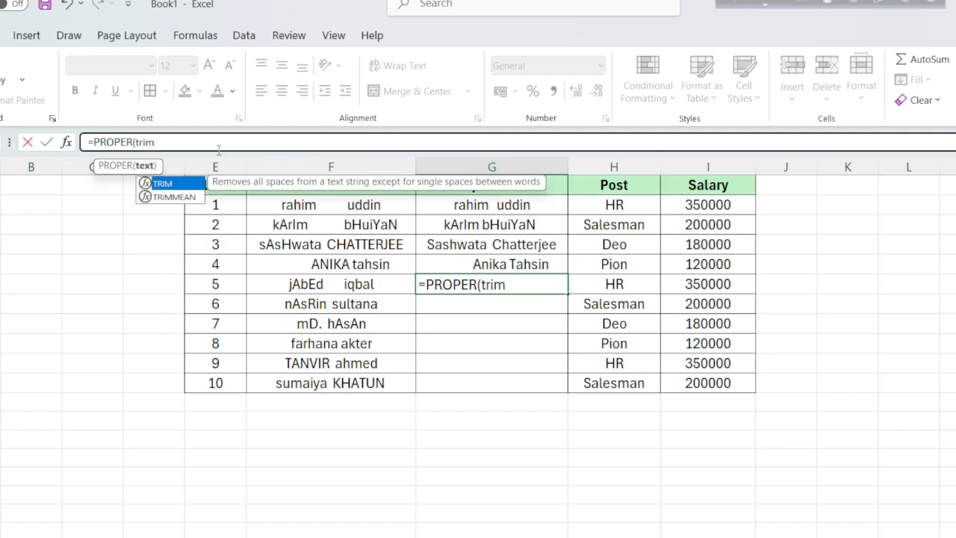
pyautogui.write('(')
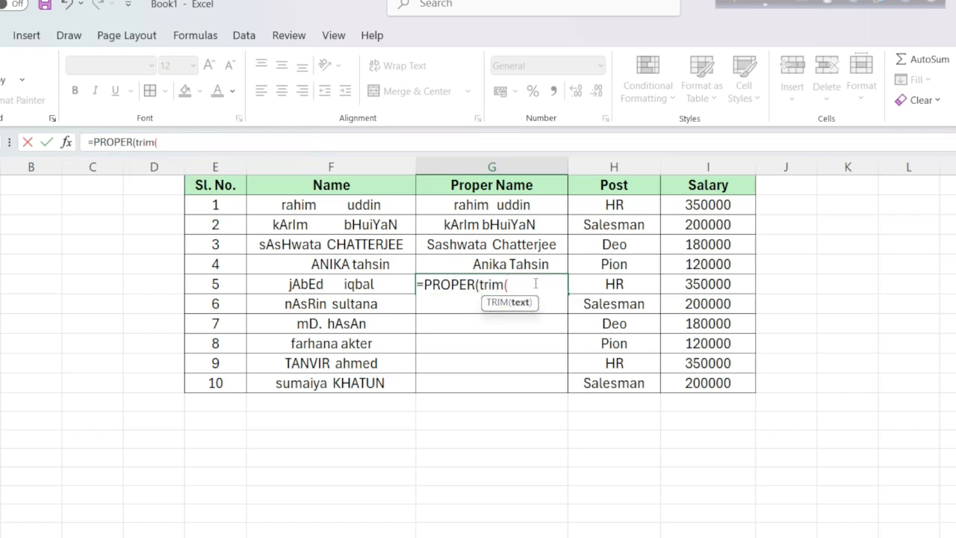
pyautogui.click(326, 283)
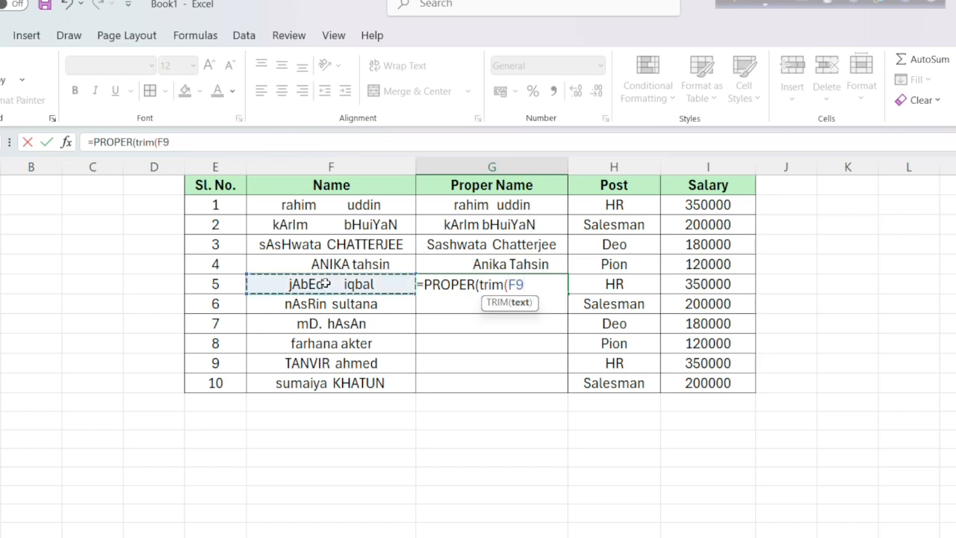
pyautogui.write(')')
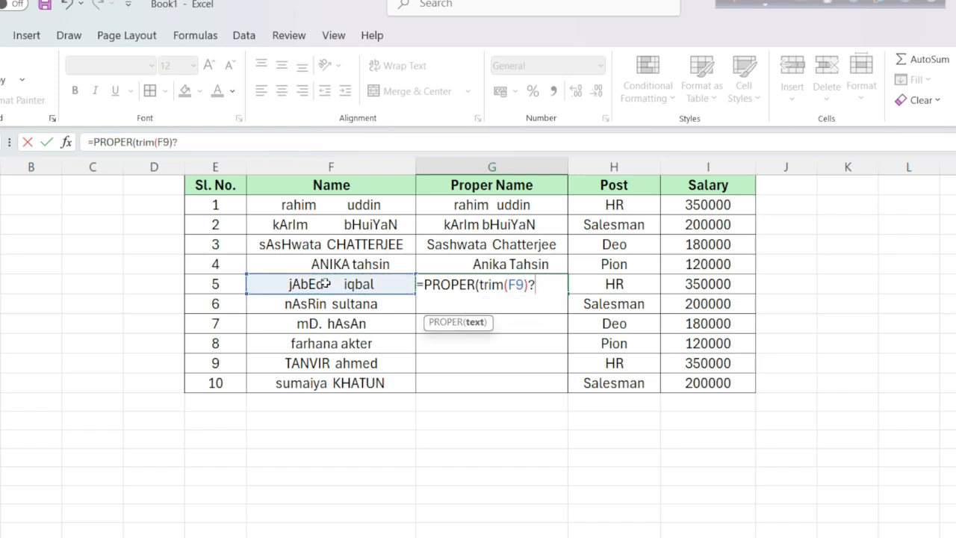
pyautogui.press('BackSpace')
pyautogui.write(')')
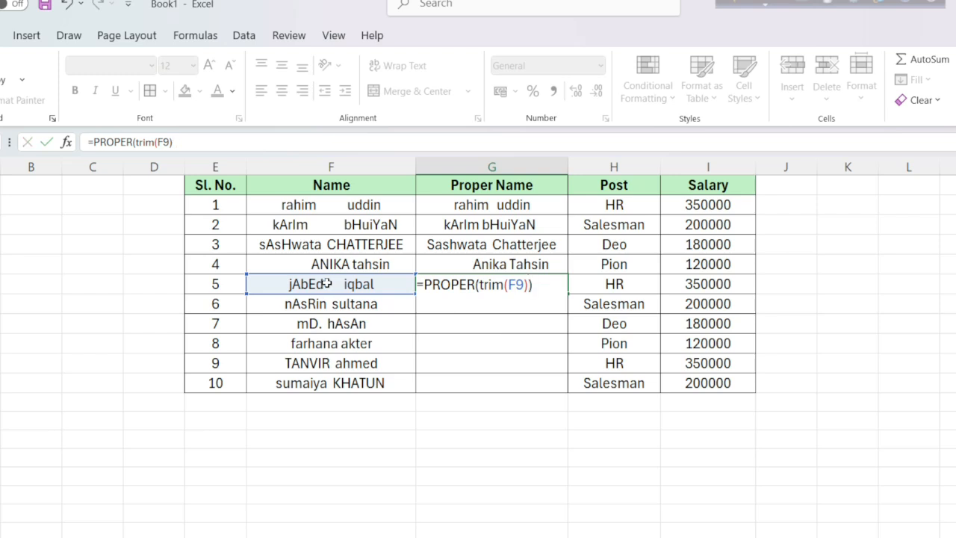
pyautogui.press('Return')
# - Fill the combined formula from G9 down to G14, and check the formulas in G12 and G6
pyautogui.click(526, 290)
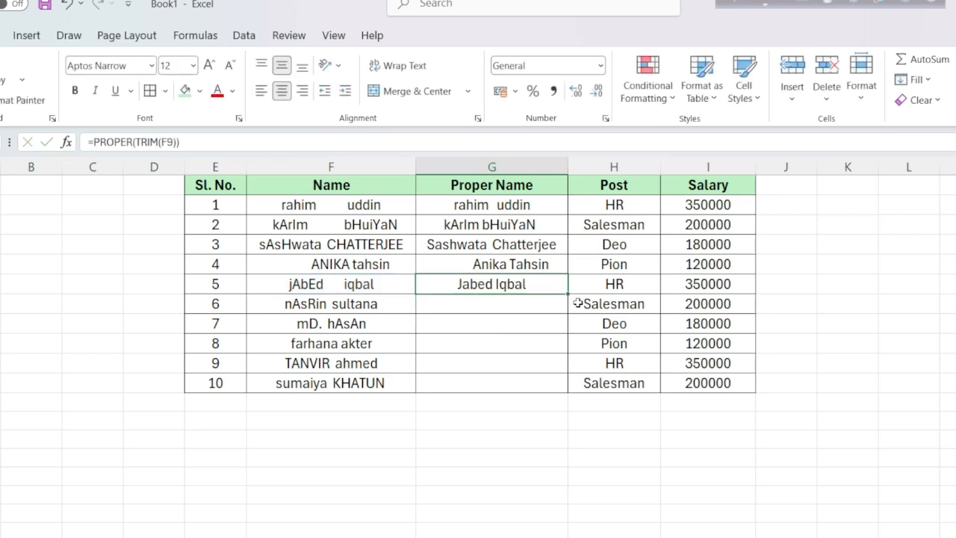
pyautogui.doubleClick(569, 296)
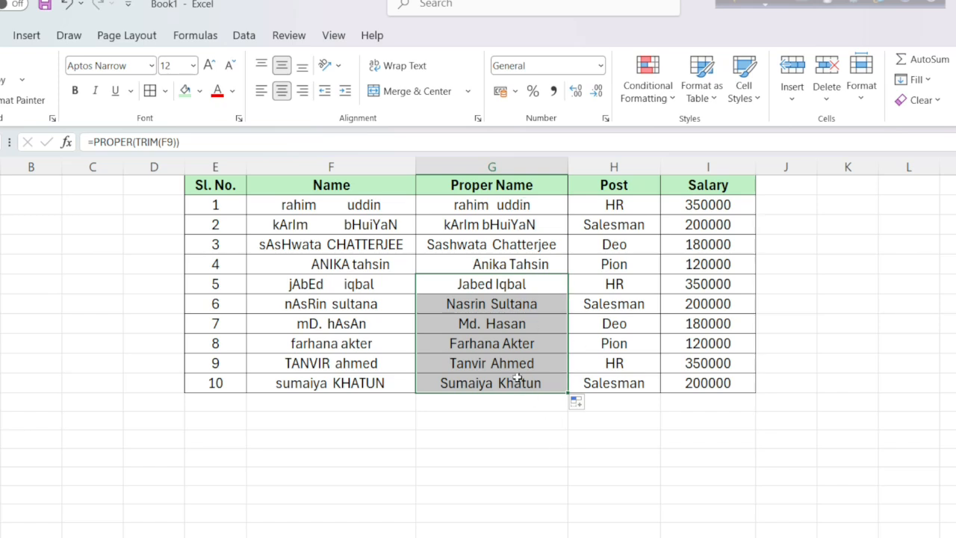
pyautogui.click(514, 339)
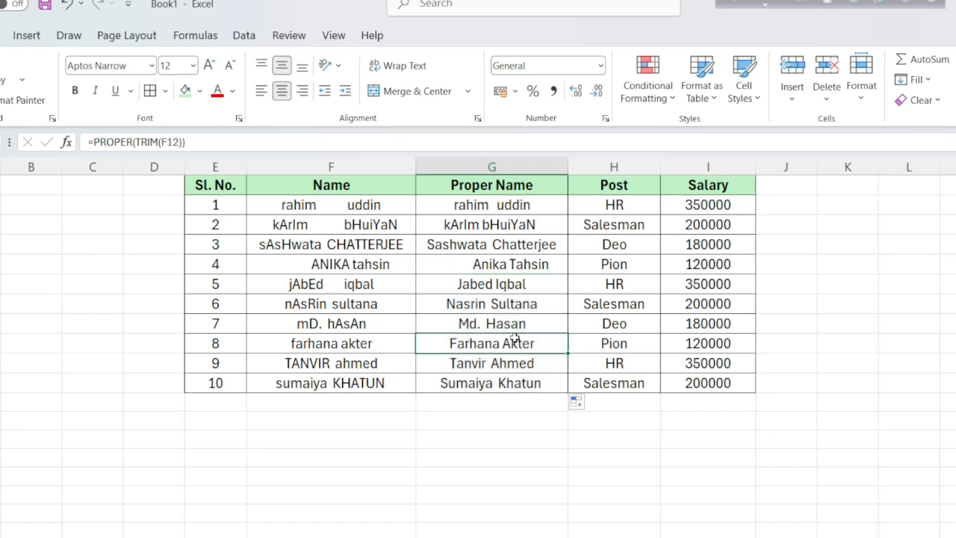
pyautogui.click(507, 228)
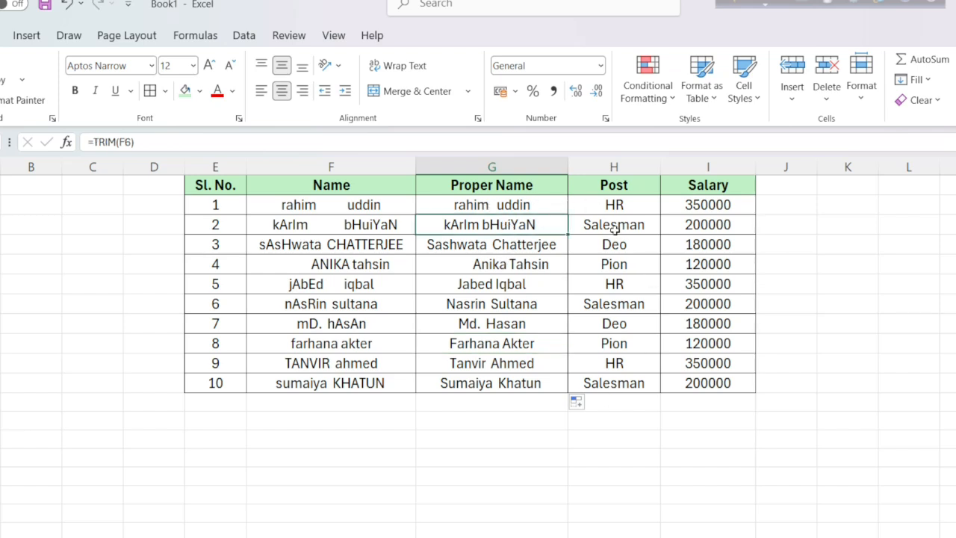